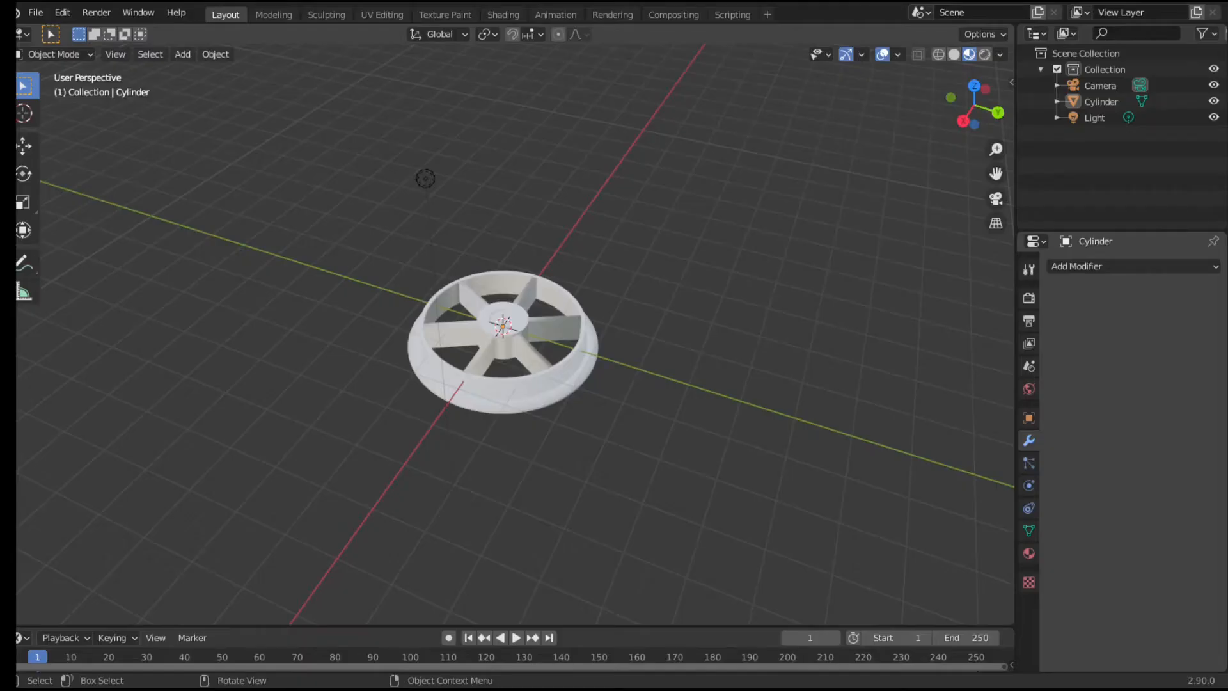
Examine the spoked wheel model up close from several angles
scroll(425, 178, up, 5)
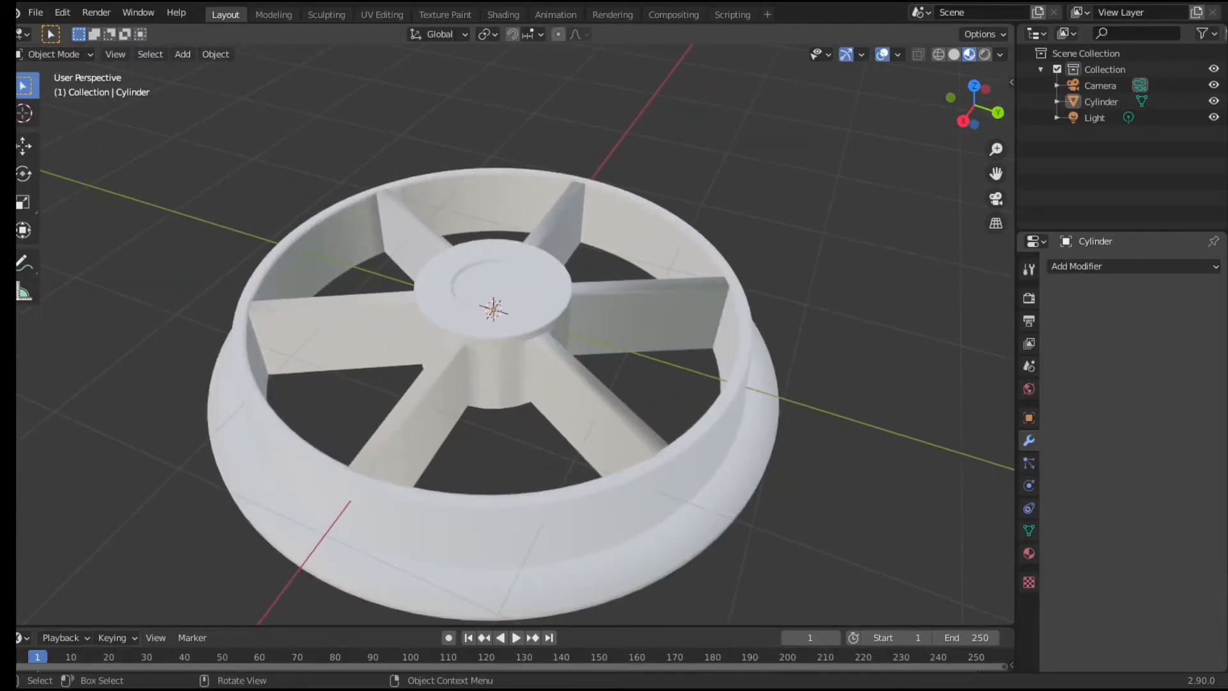
middle_drag(800, 288, 524, 400)
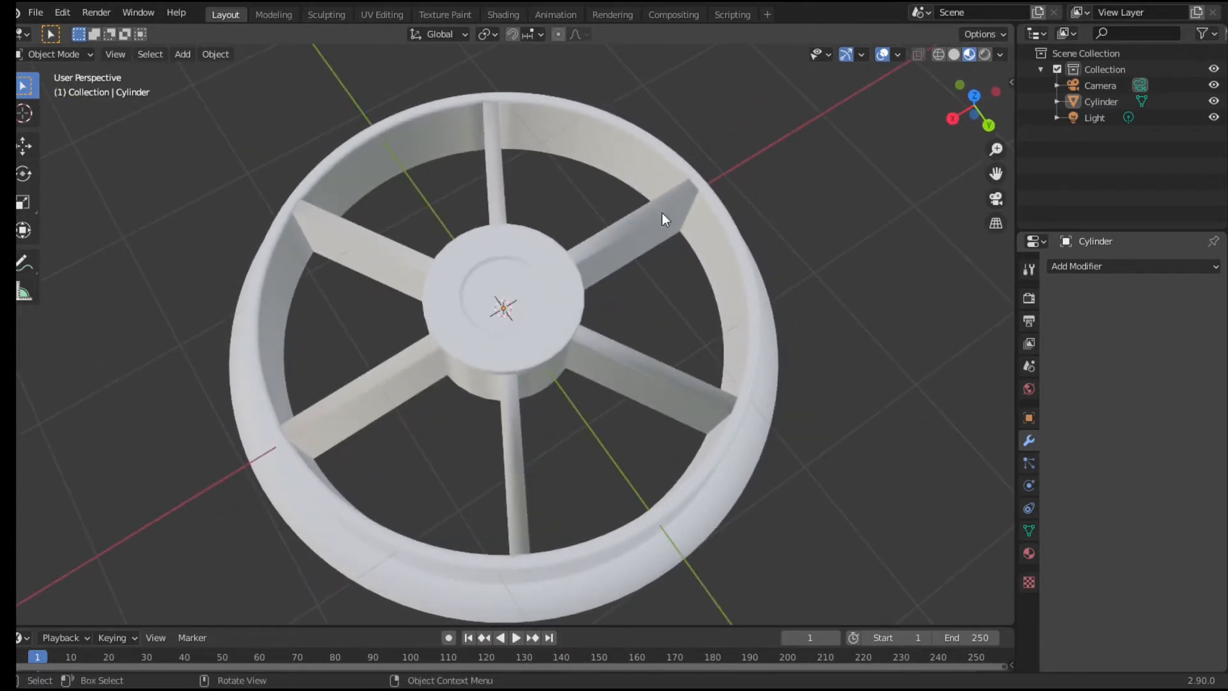
middle_drag(875, 451, 891, 351)
middle_drag(167, 512, 787, 506)
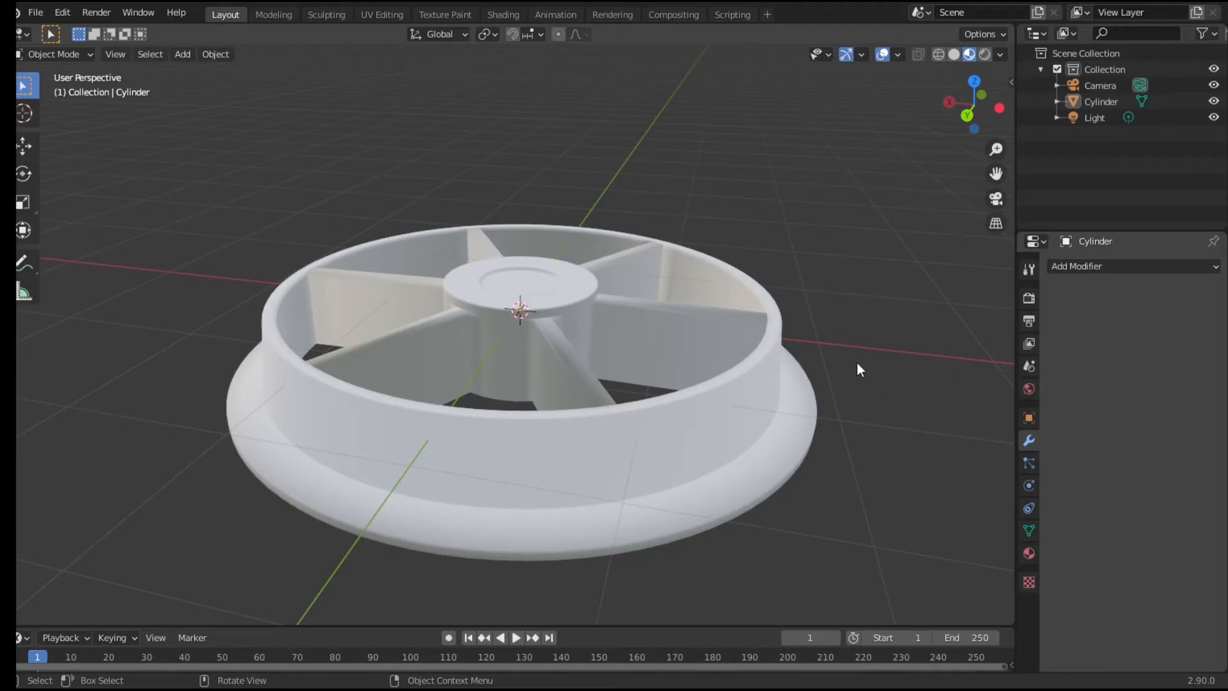
middle_drag(870, 358, 862, 389)
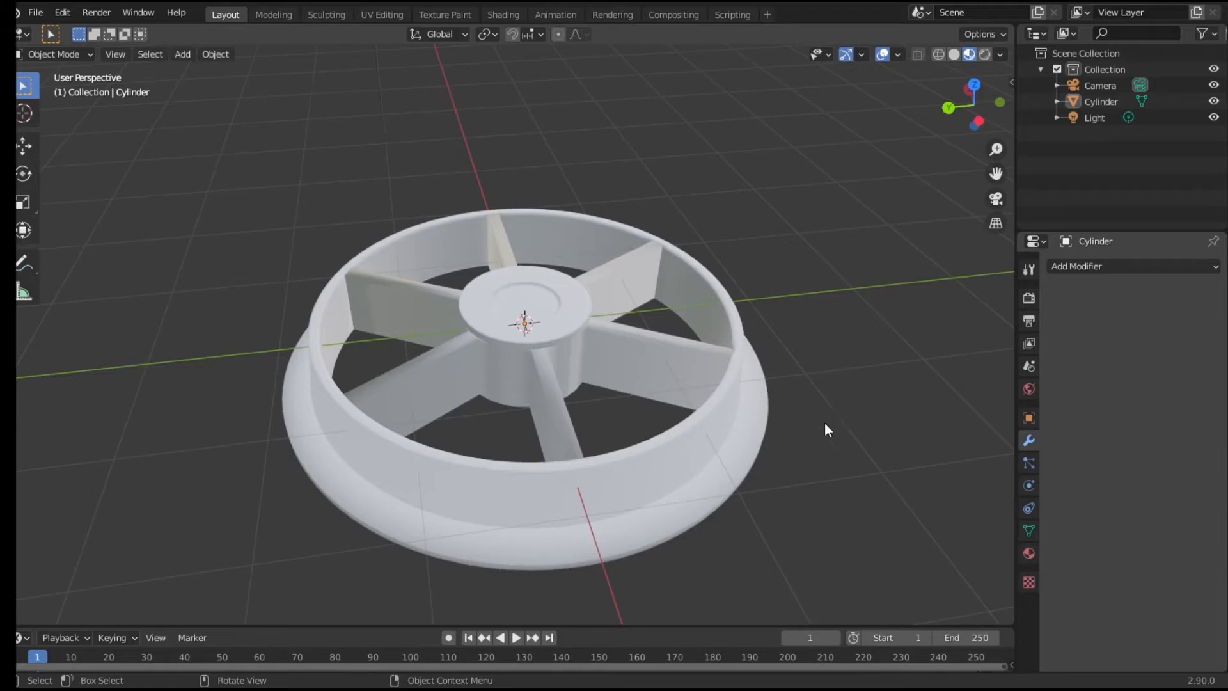
middle_drag(843, 412, 660, 392)
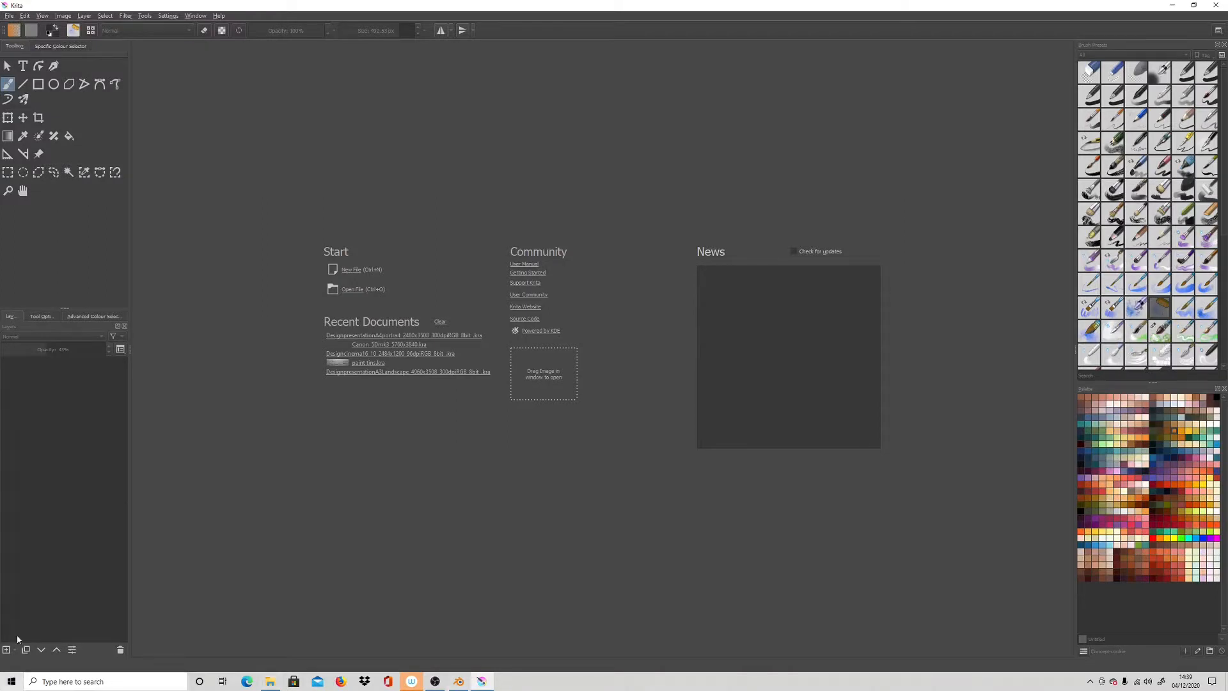
In Krita, create a document from the Design presentation A4 portrait template and make a large circular selection in the page's upper half
click(351, 270)
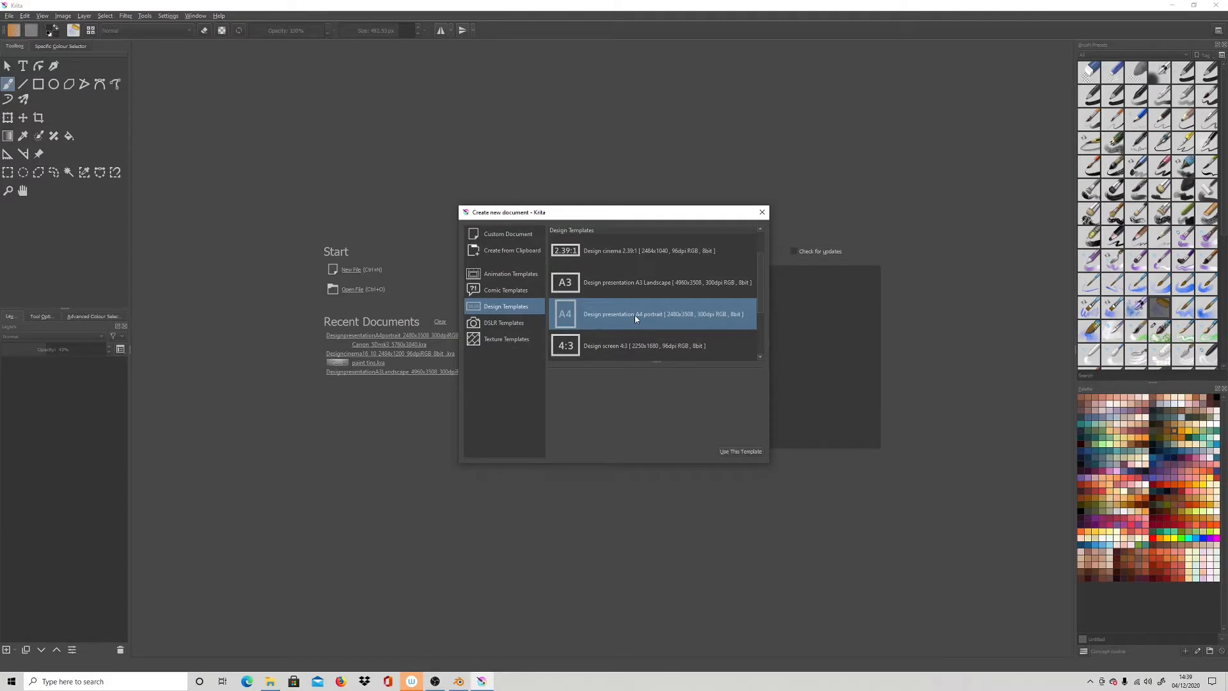
click(741, 452)
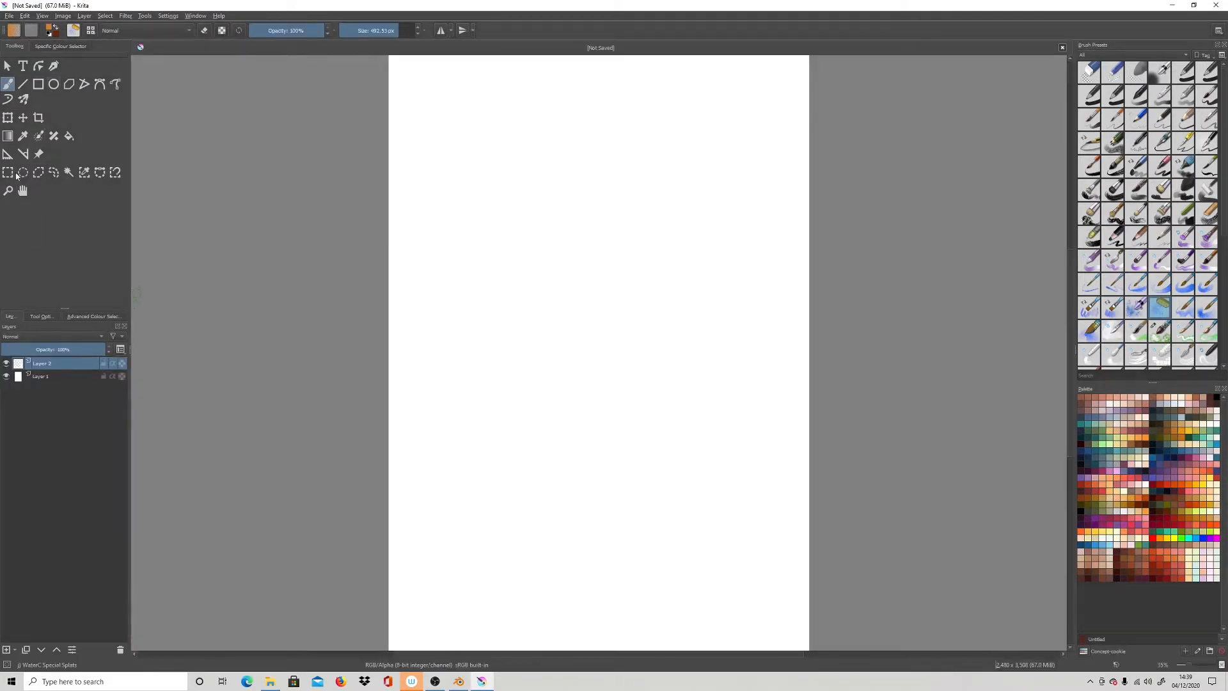
click(22, 172)
drag(467, 97, 782, 416)
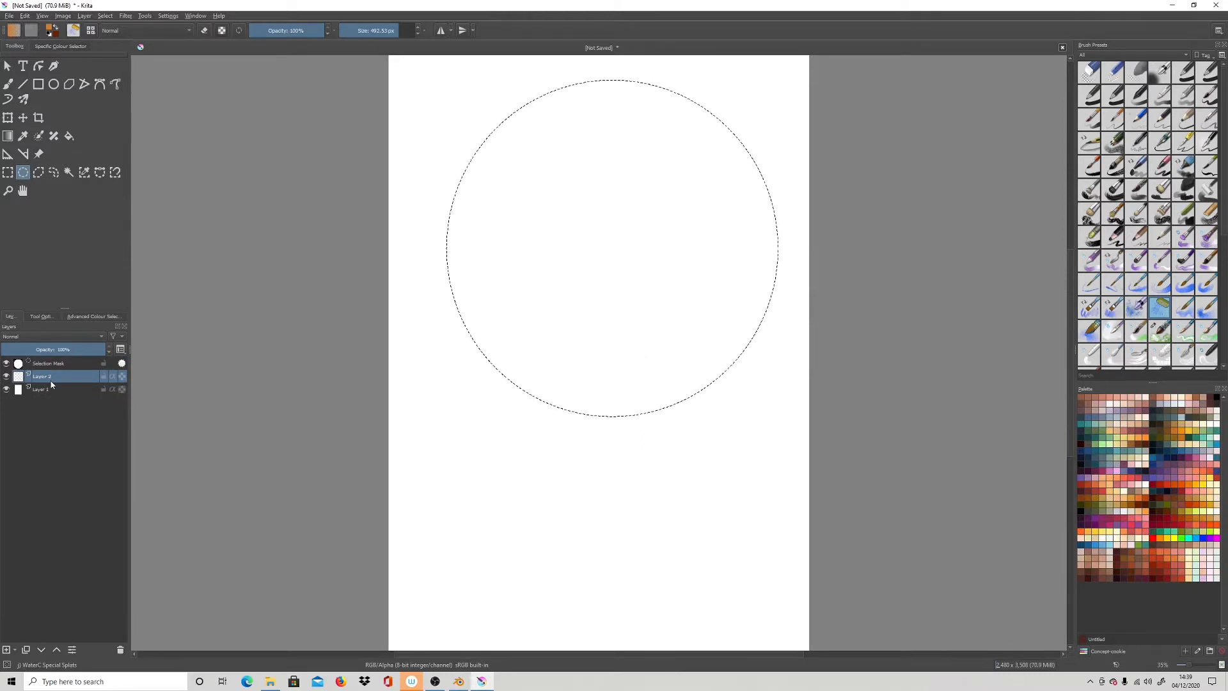
Fill the circular selection on Layer 2 with dark brown using the Airbrush Soft brush
click(1161, 72)
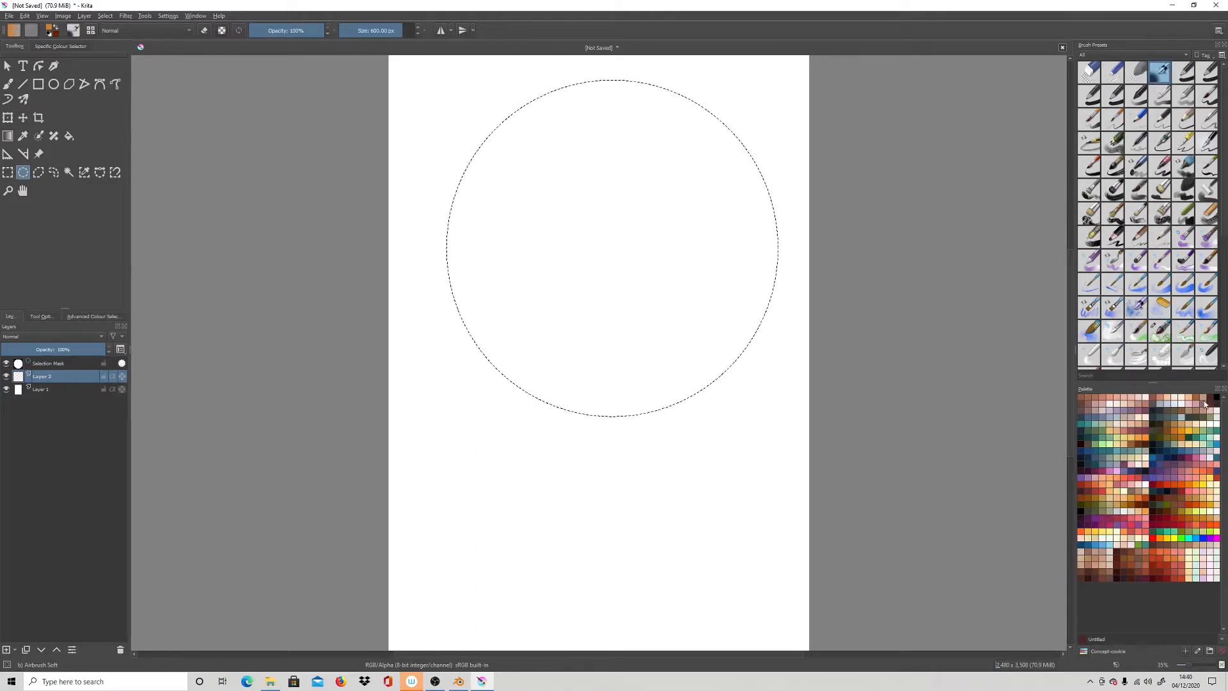
click(1209, 400)
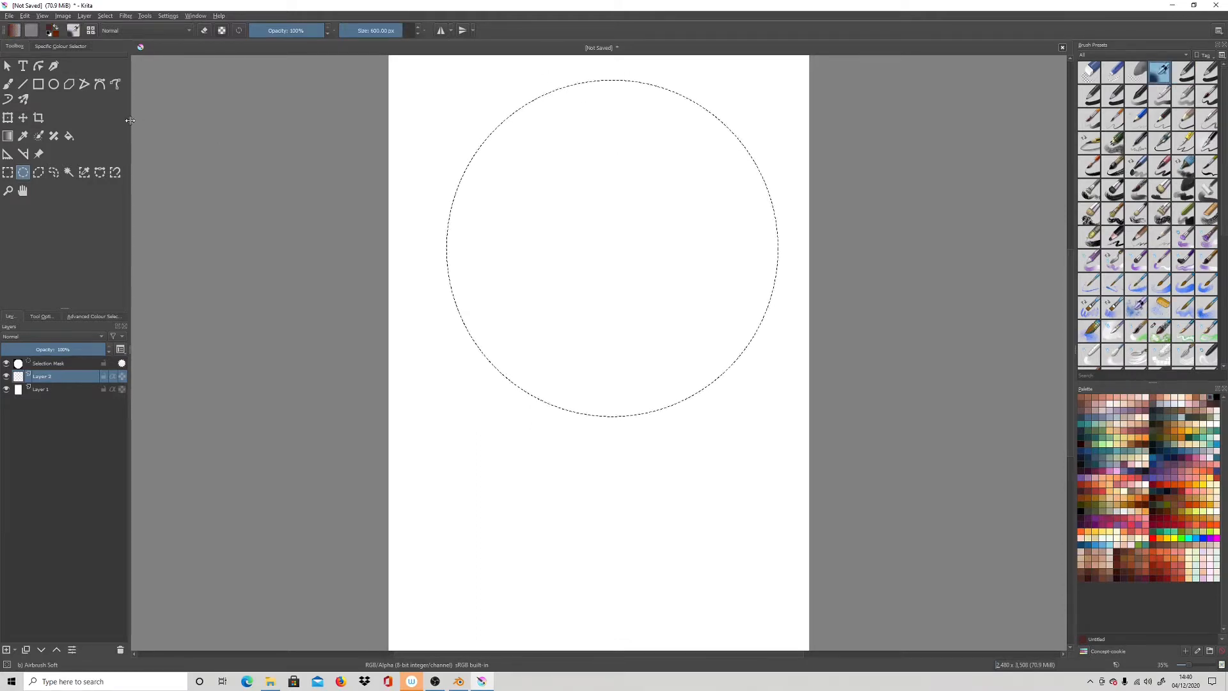
click(8, 84)
mouse_move(652, 75)
mouse_down()
mouse_move(754, 126)
mouse_move(767, 159)
mouse_move(665, 179)
mouse_move(565, 297)
mouse_move(496, 255)
mouse_move(803, 386)
mouse_move(822, 105)
mouse_move(721, 307)
mouse_move(543, 335)
mouse_move(535, 411)
mouse_up()
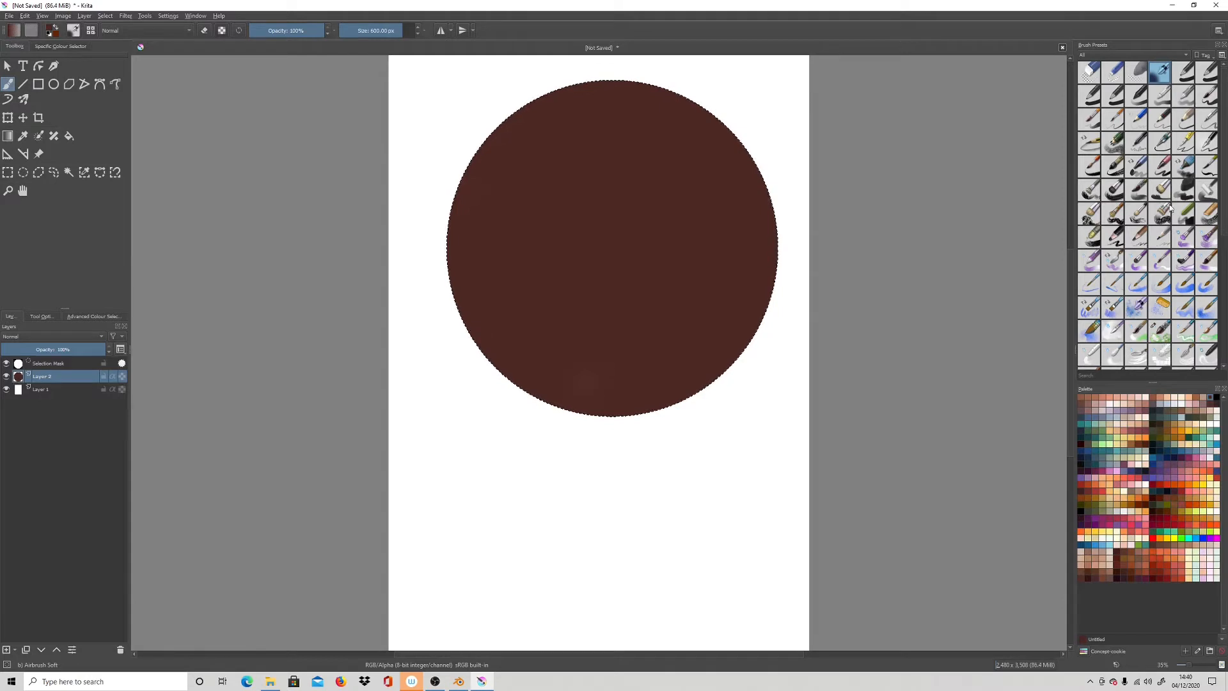
Cover the disc with orange Watercolor Texture strokes on a new paint layer, and lower that layer's opacity to 33%
click(1164, 334)
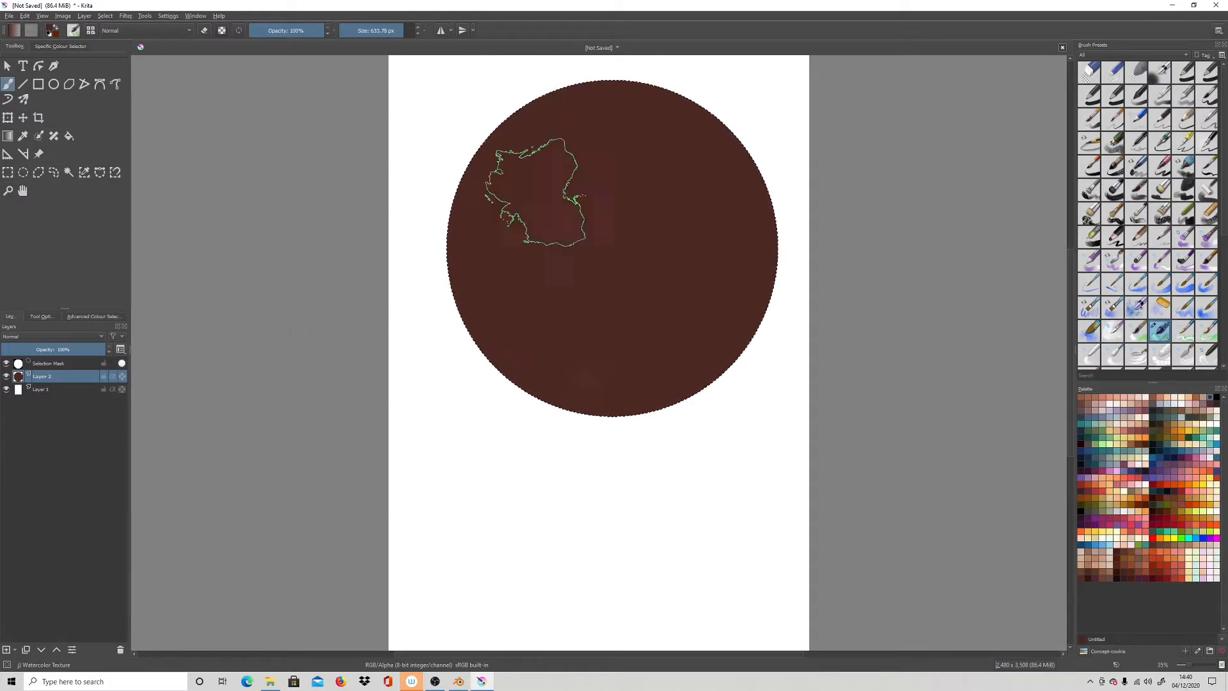
right_click(712, 157)
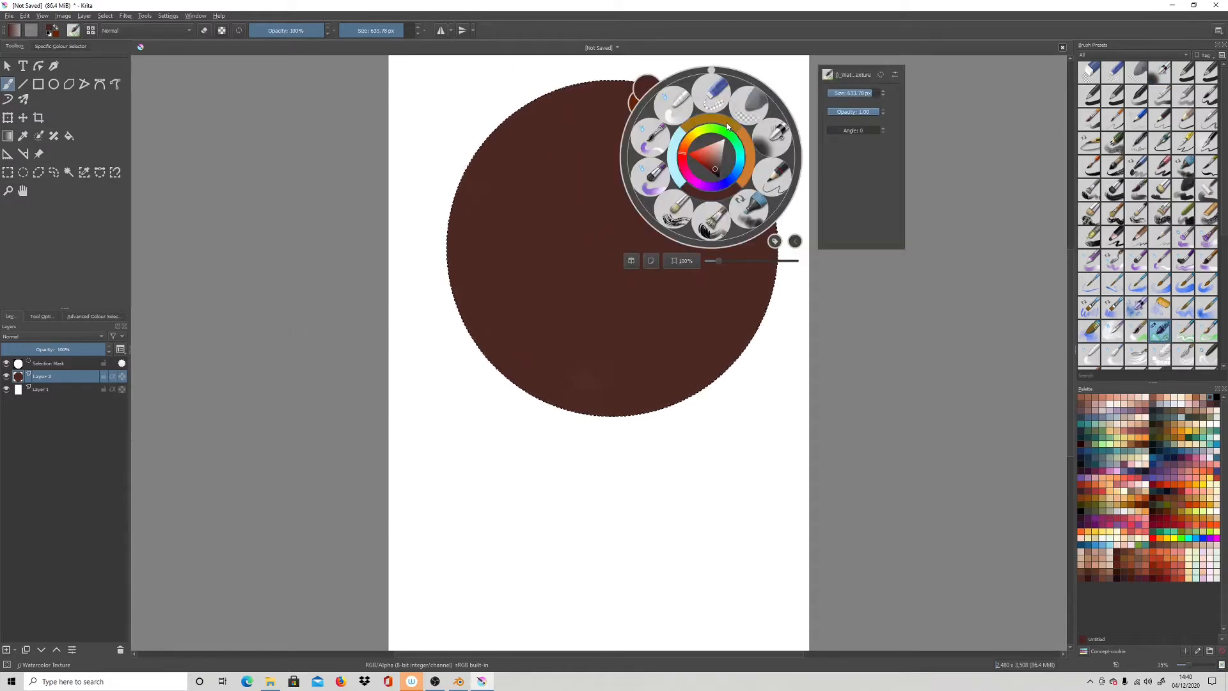
click(746, 134)
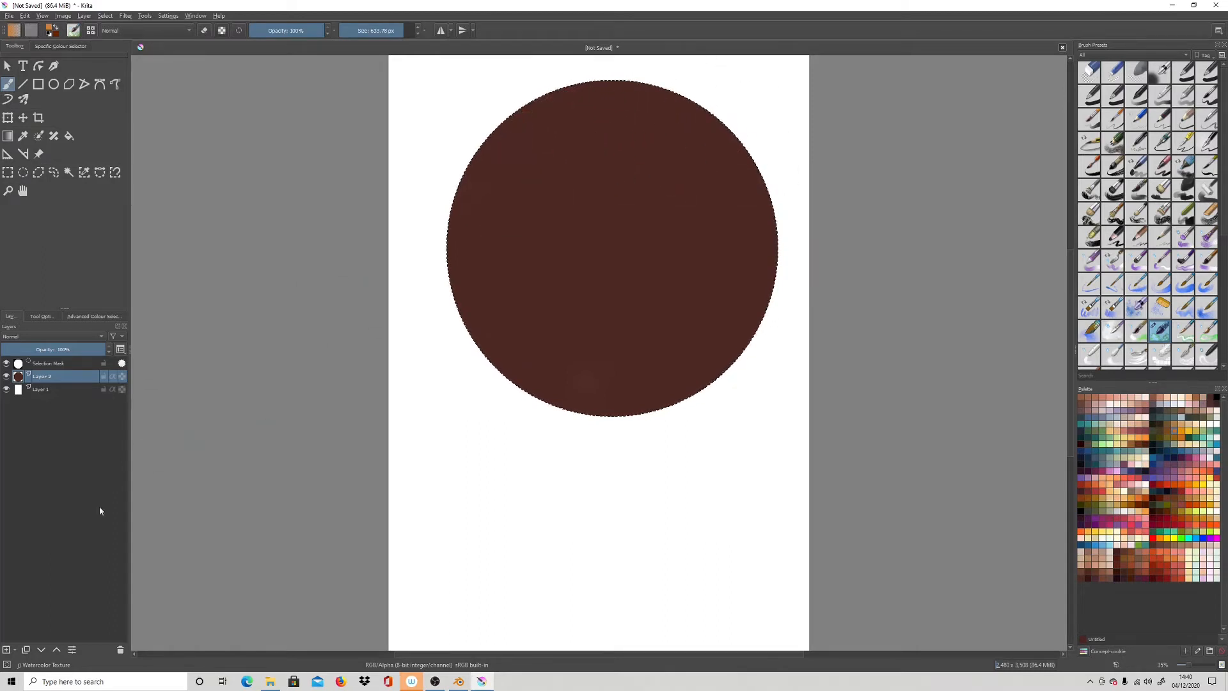
key(Insert)
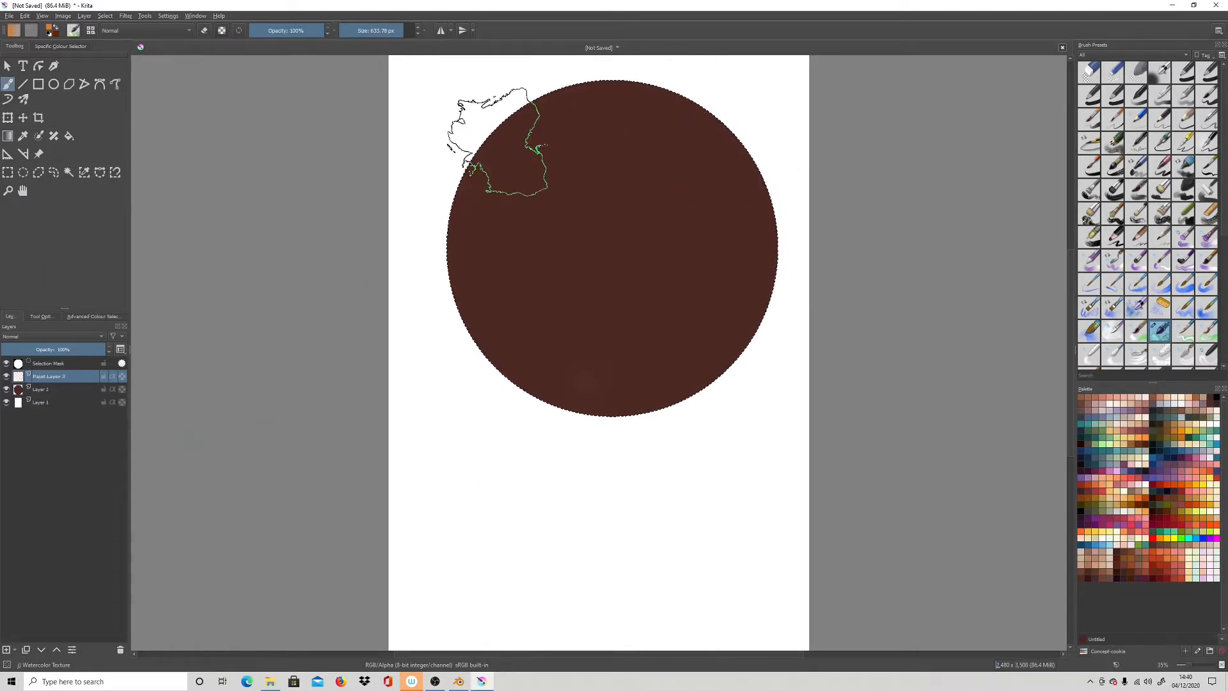
mouse_move(496, 134)
mouse_down()
mouse_move(597, 129)
mouse_move(625, 198)
mouse_move(483, 233)
mouse_move(535, 260)
mouse_move(740, 219)
mouse_move(761, 166)
mouse_move(747, 275)
mouse_move(697, 359)
mouse_move(627, 419)
mouse_move(560, 349)
mouse_move(572, 311)
mouse_move(643, 249)
mouse_move(636, 288)
mouse_move(675, 188)
mouse_move(589, 102)
mouse_move(478, 170)
mouse_move(446, 222)
mouse_up()
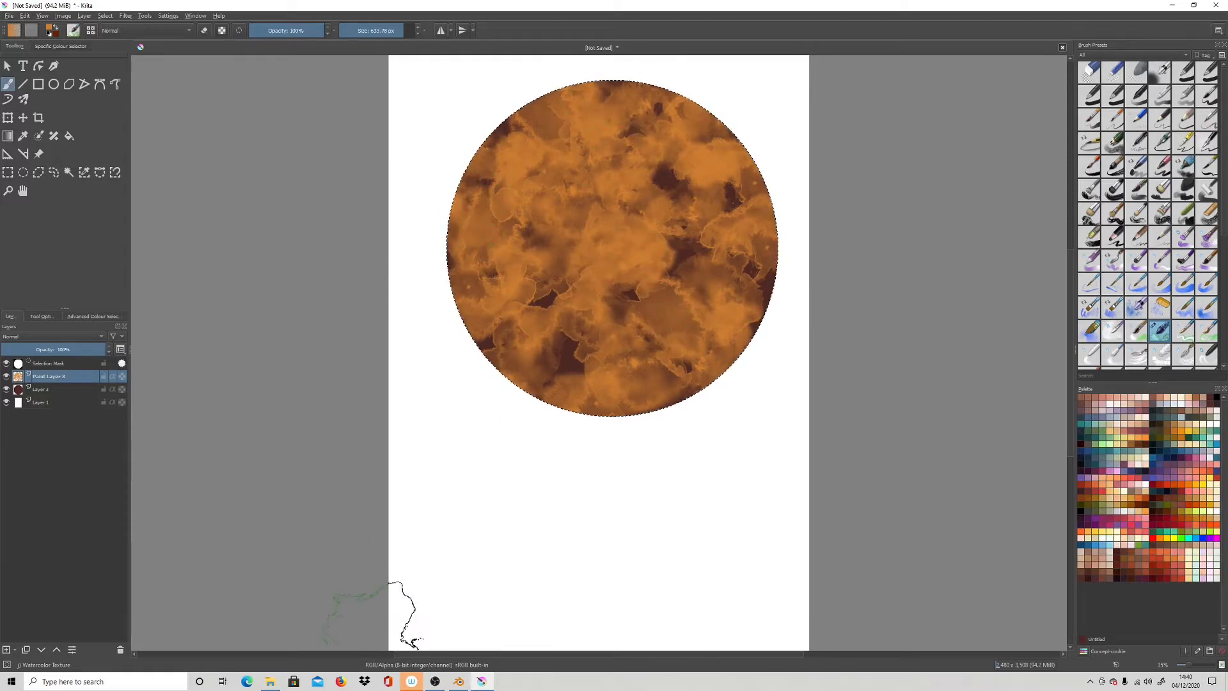
click(41, 346)
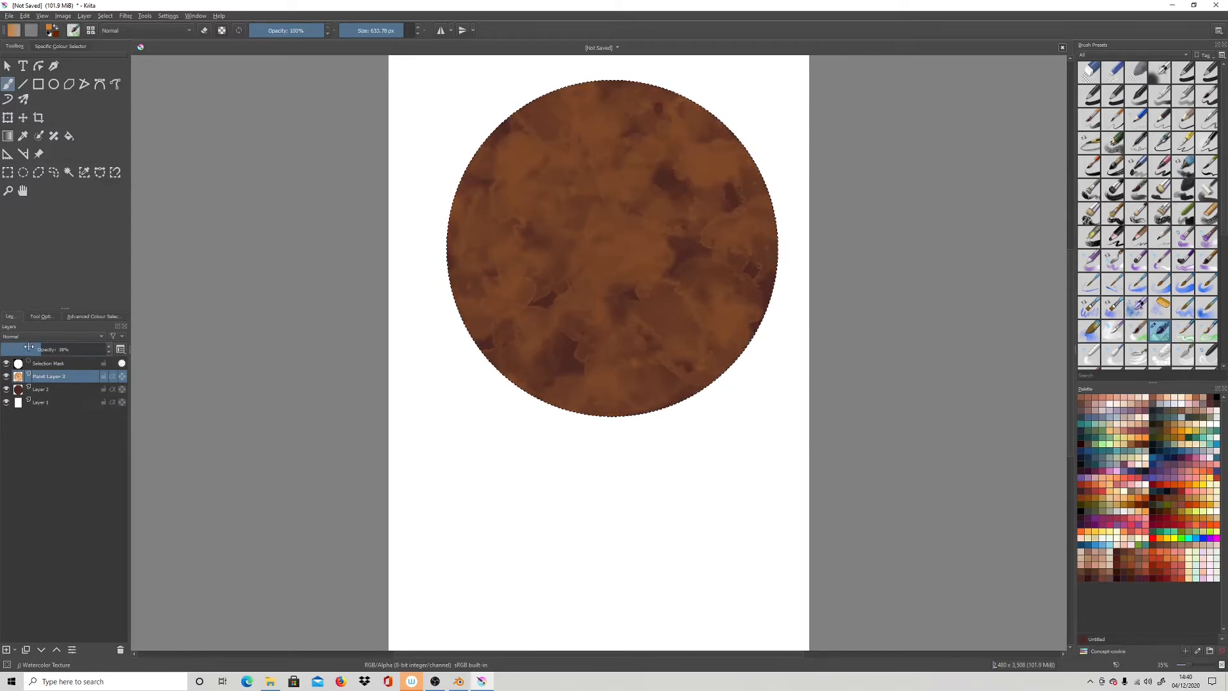
click(36, 346)
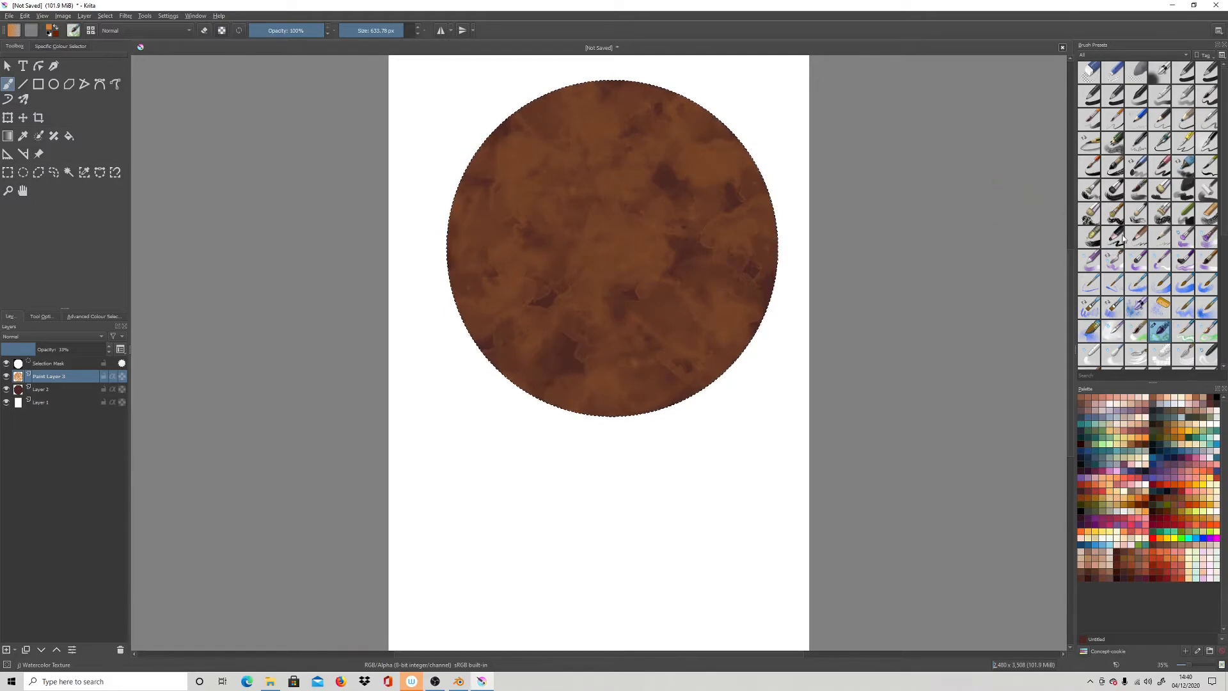
Choose the WaterC Special Splats brush with an orange-brown colour and splatter the disc on the current texture layer
click(1160, 309)
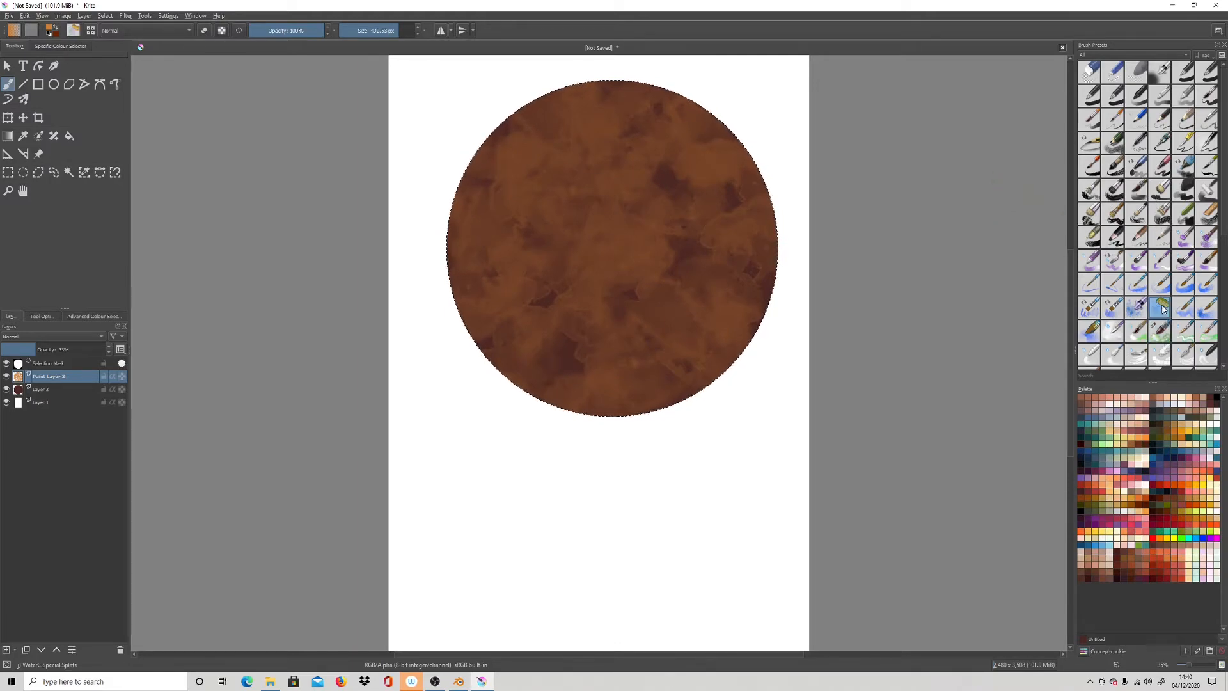
right_click(774, 157)
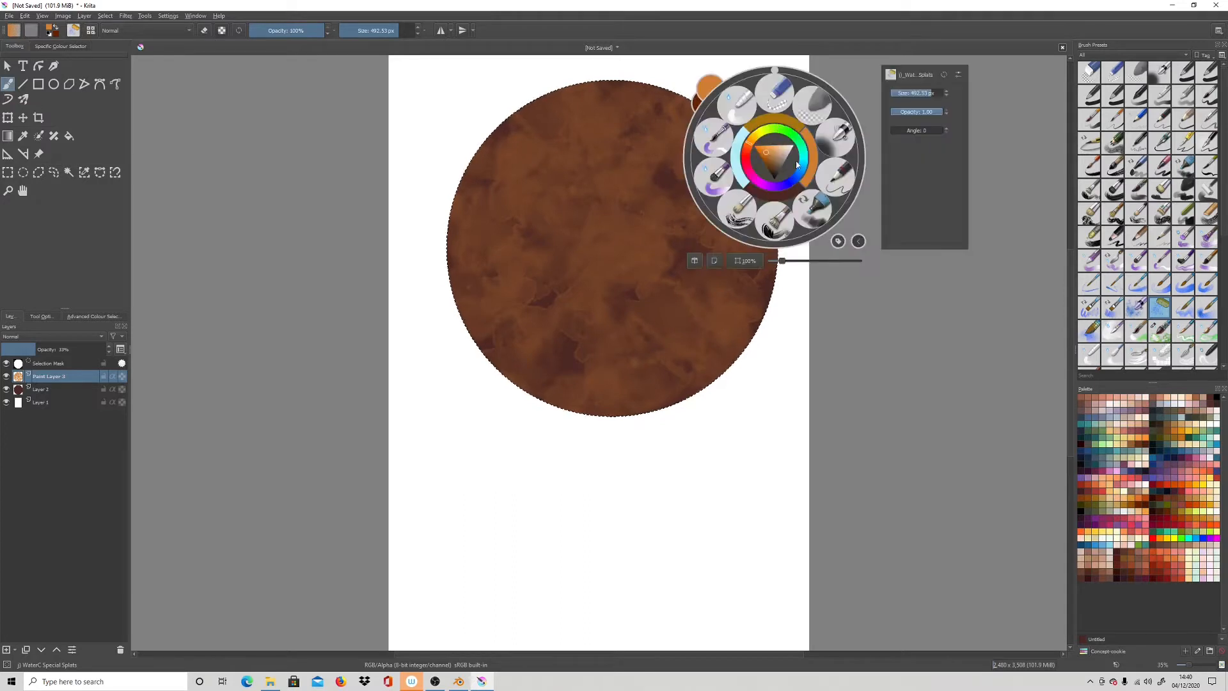
click(788, 125)
right_click(796, 122)
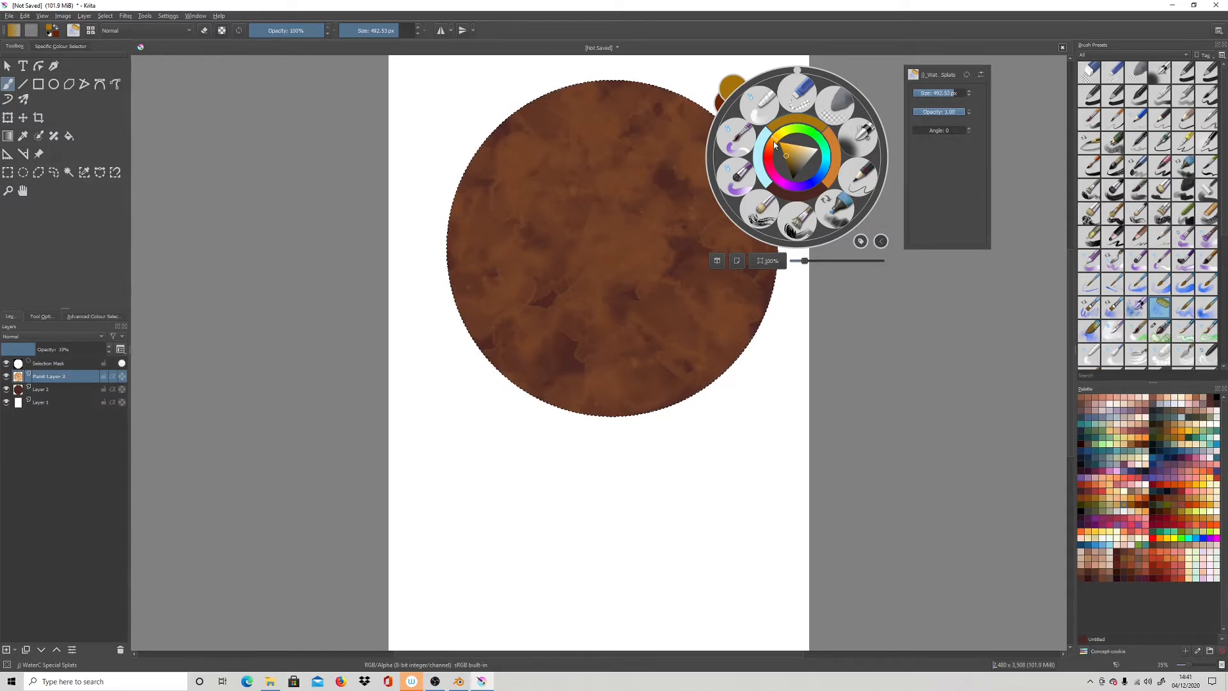
click(773, 141)
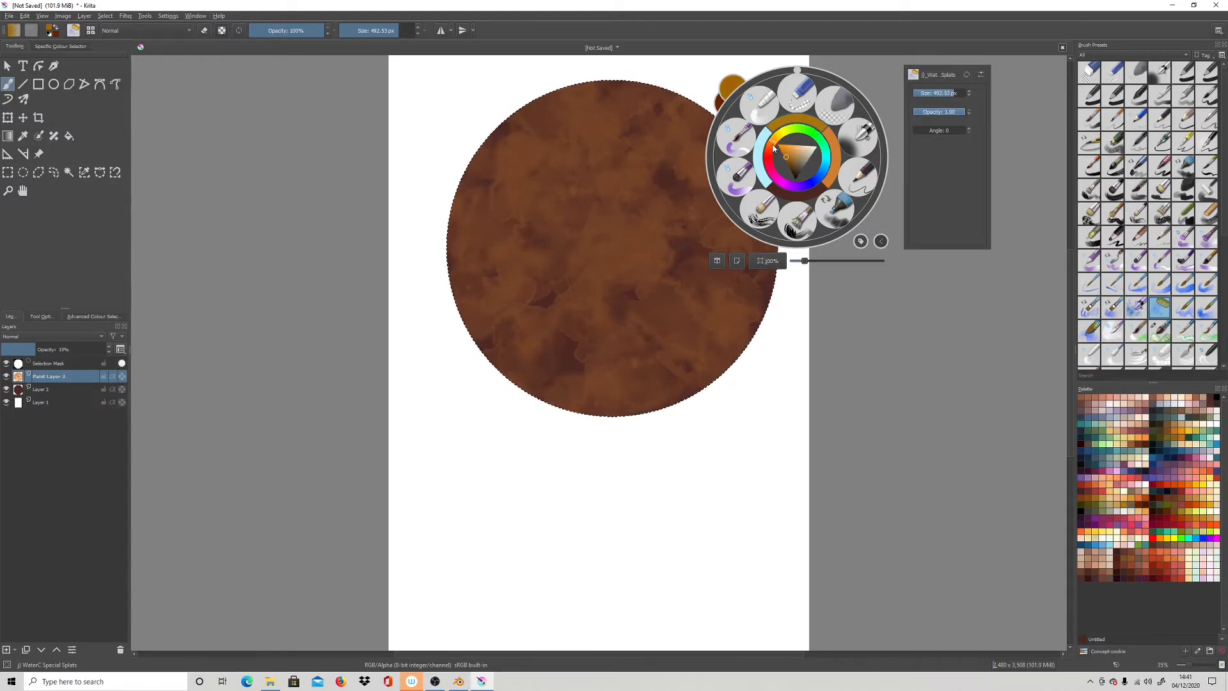
click(772, 144)
click(791, 161)
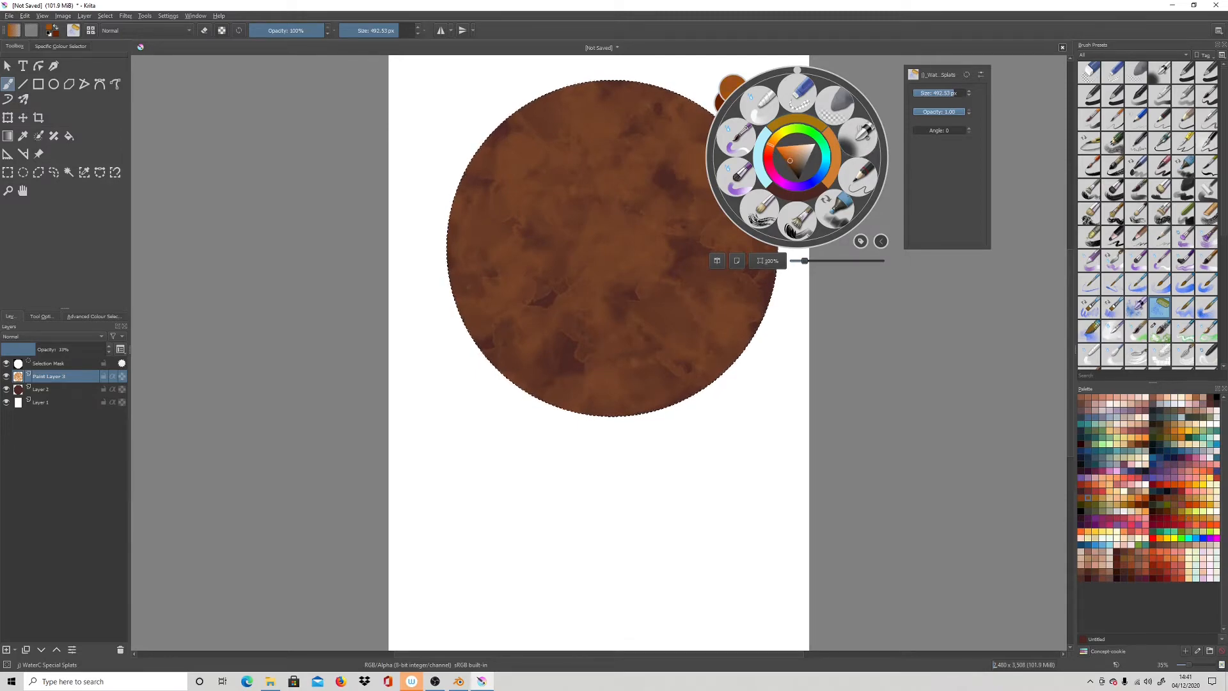
click(905, 398)
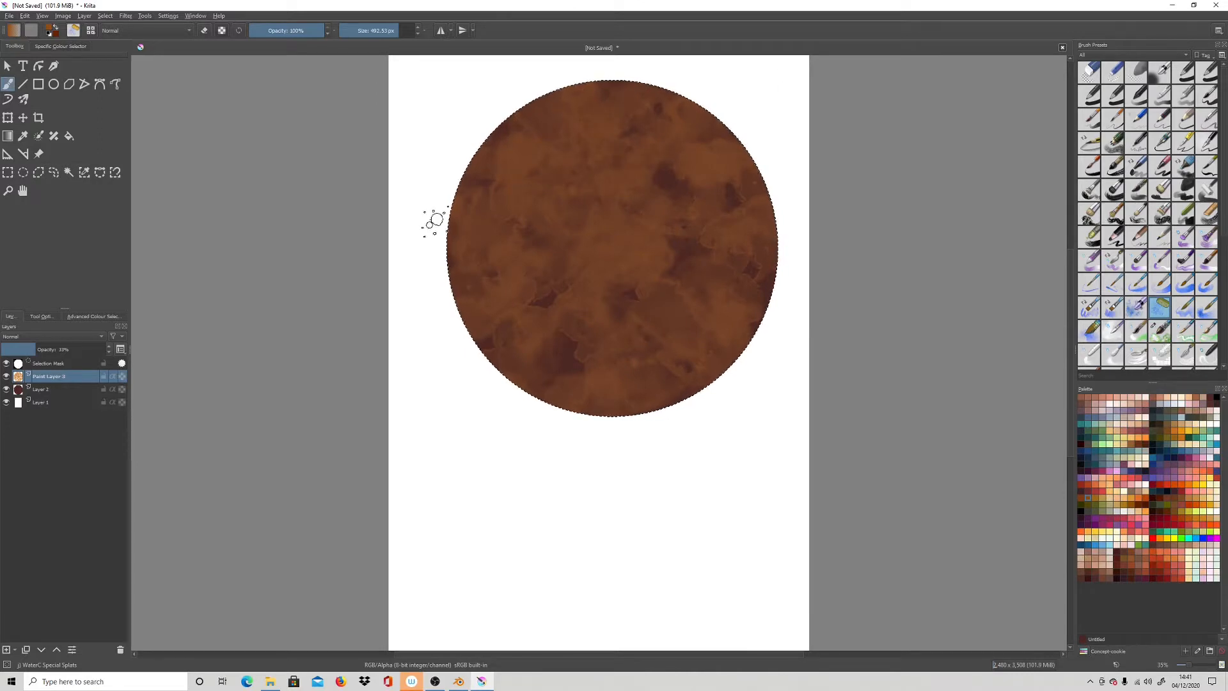
mouse_move(436, 222)
mouse_down()
mouse_move(486, 261)
mouse_move(600, 257)
mouse_move(619, 270)
mouse_up()
Add another paint layer at full opacity and scatter orange-brown splats across the disc
click(6, 650)
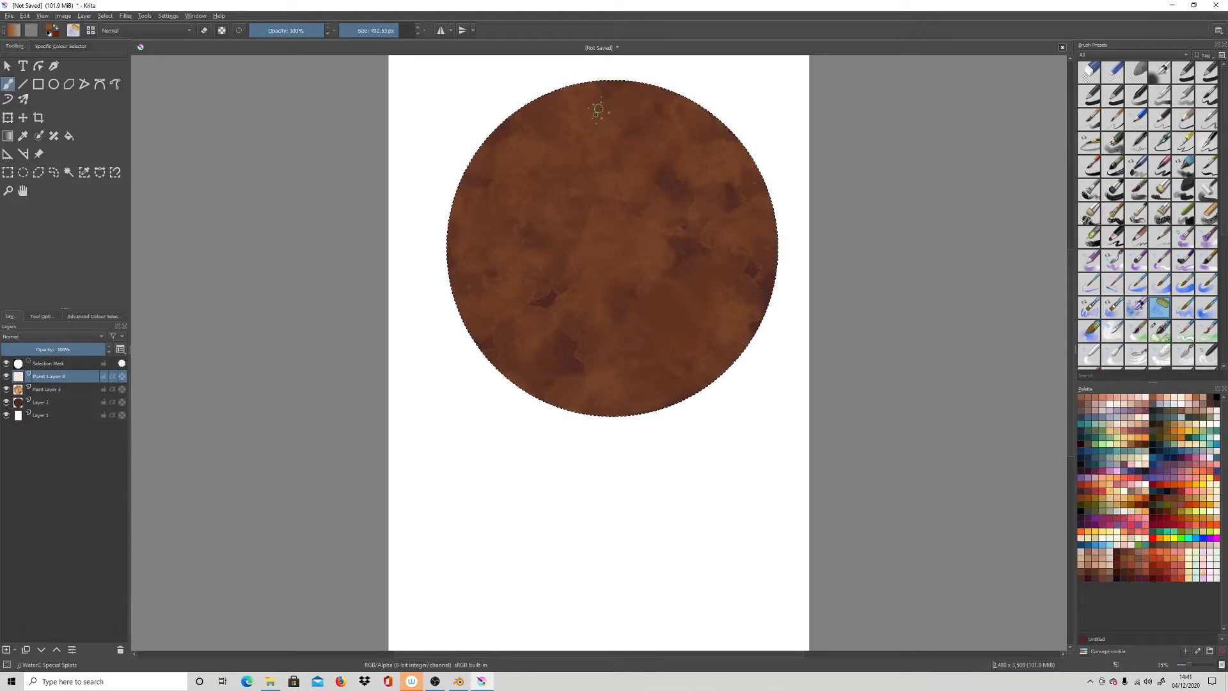
click(630, 109)
click(686, 365)
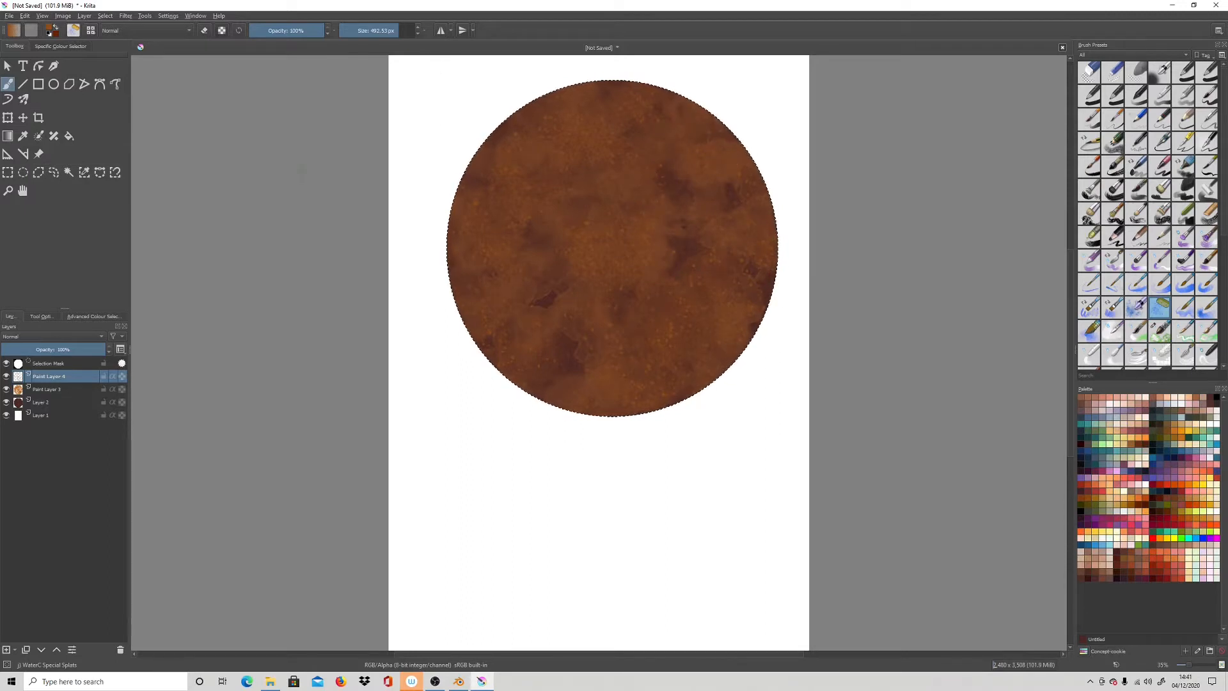
Pick a slightly darker brown and scatter splats of it over the disc on a new paint layer
right_click(864, 160)
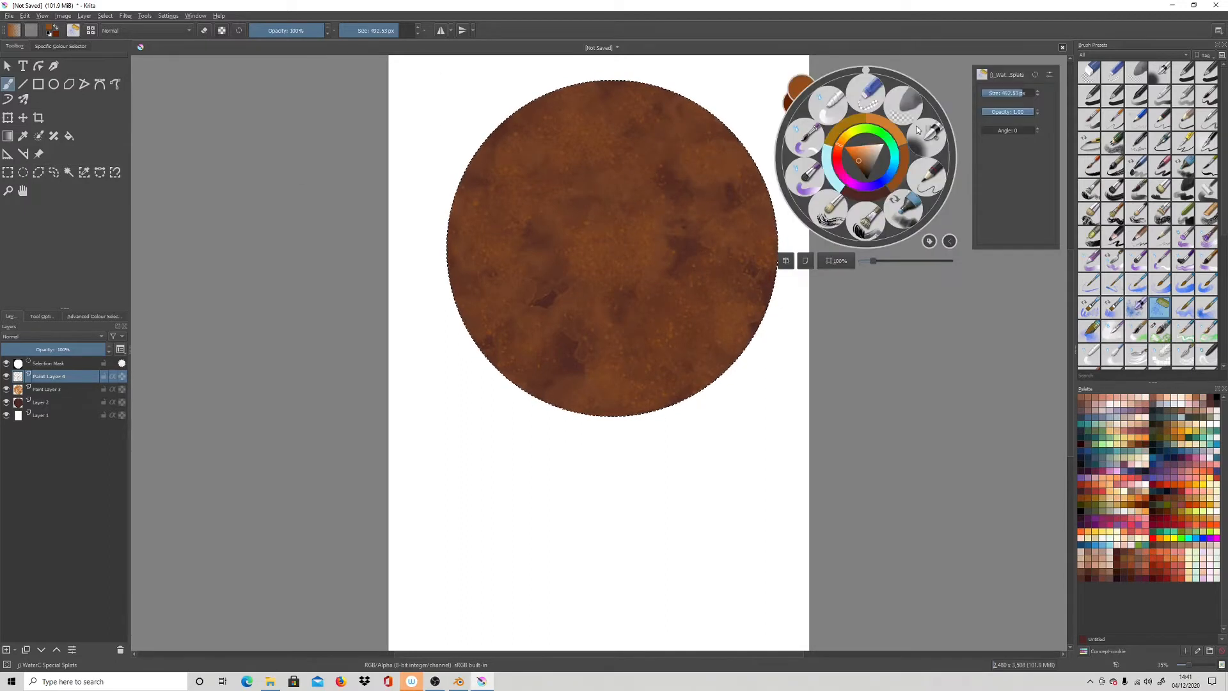
click(864, 168)
drag(865, 173, 865, 170)
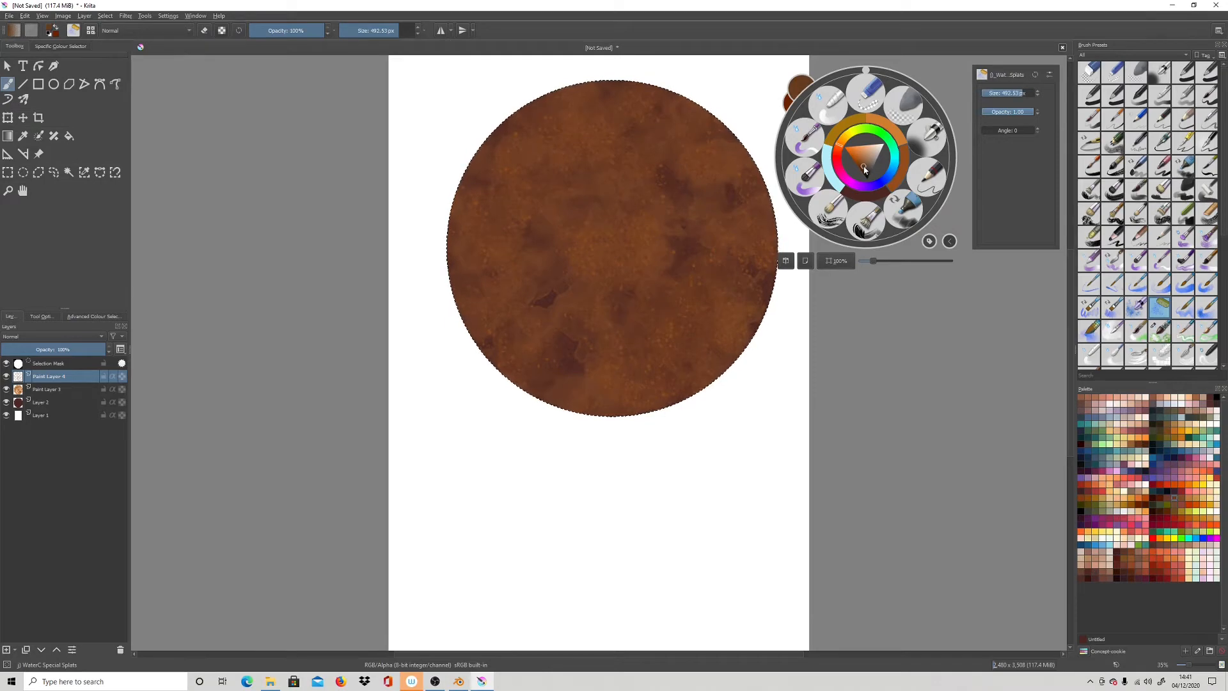
click(886, 377)
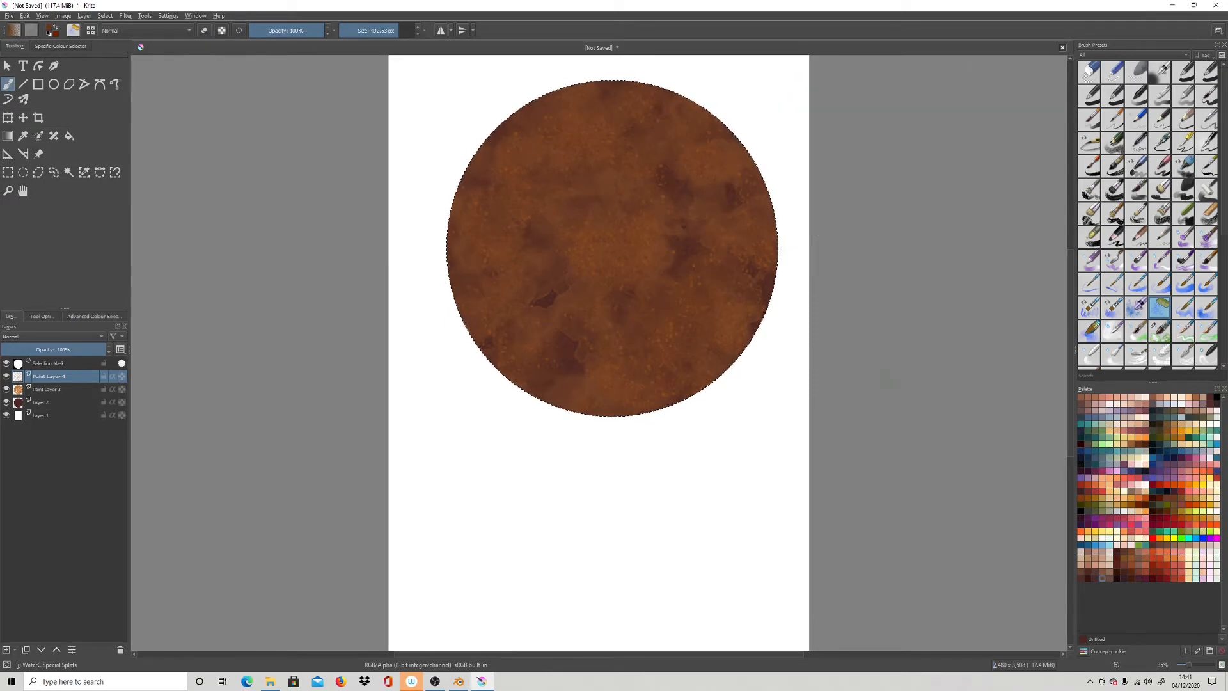
click(5, 649)
drag(578, 126, 649, 160)
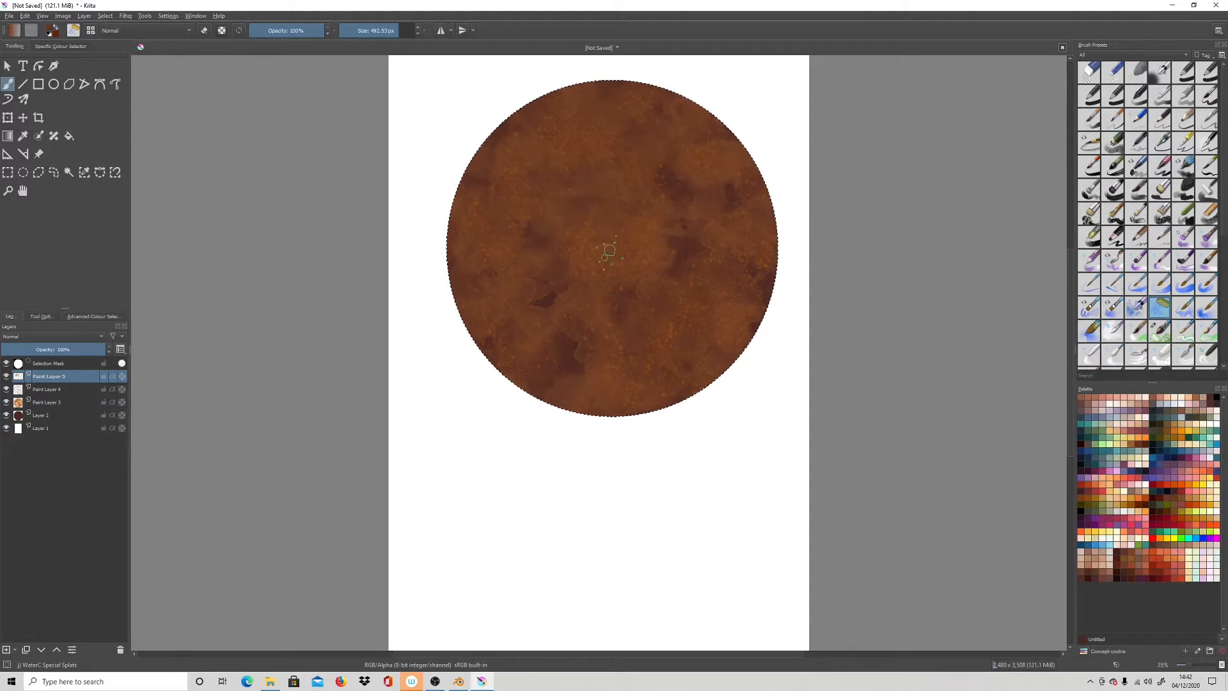
drag(613, 275, 659, 342)
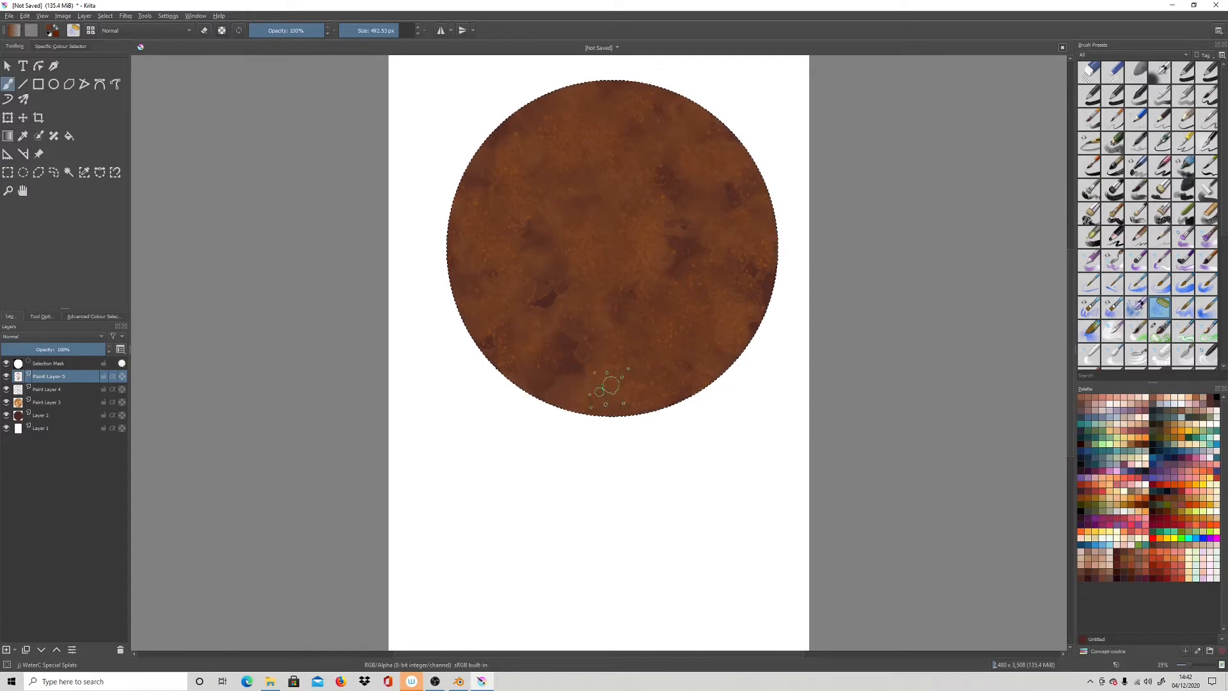
Pick a very dark brown and add a further paint layer for dark speckles around the disc's rim and centre
right_click(865, 224)
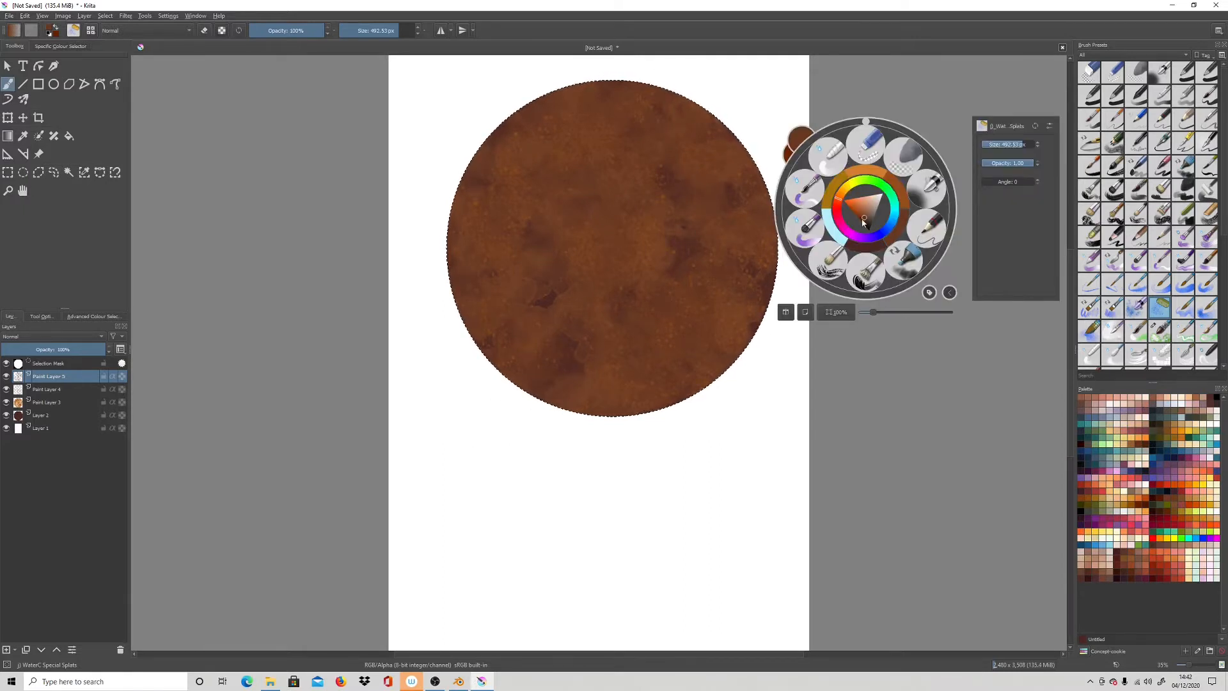
drag(865, 223, 867, 227)
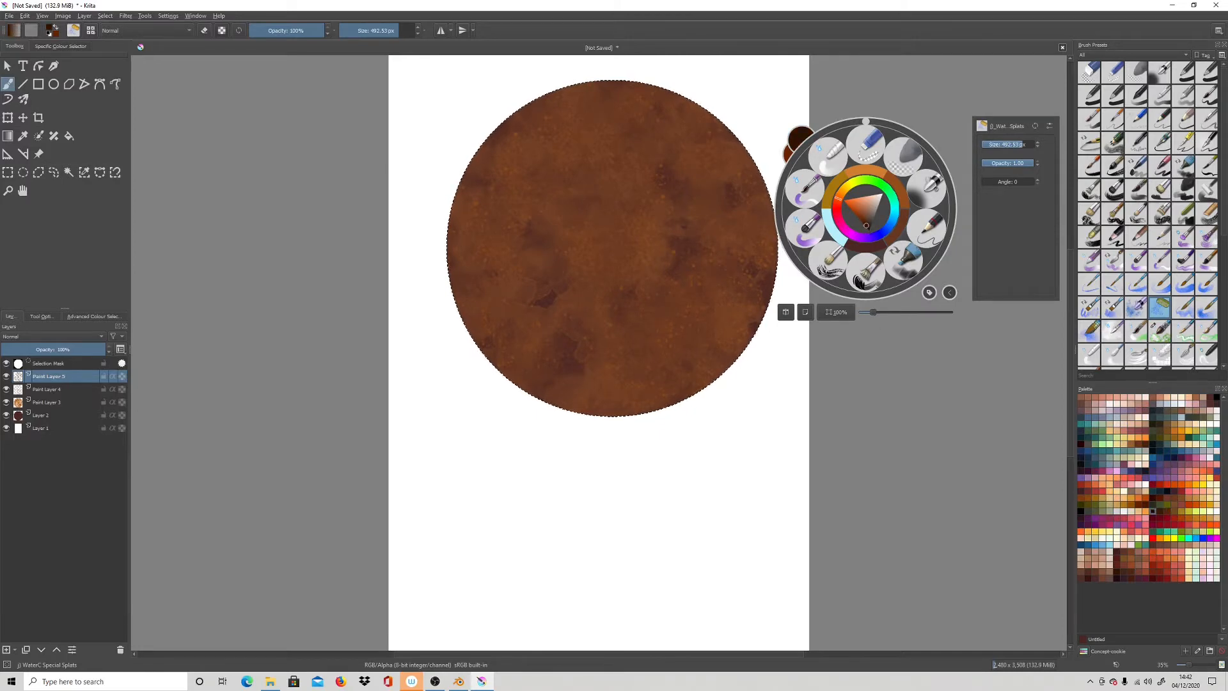
click(634, 154)
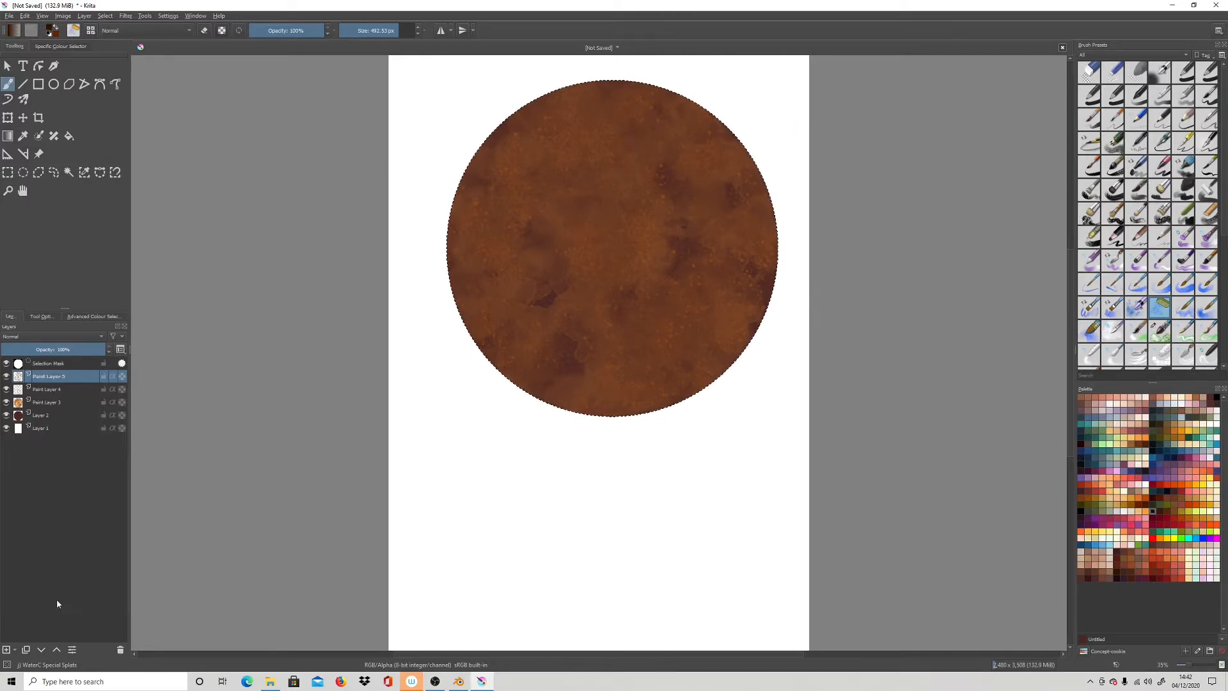
click(6, 650)
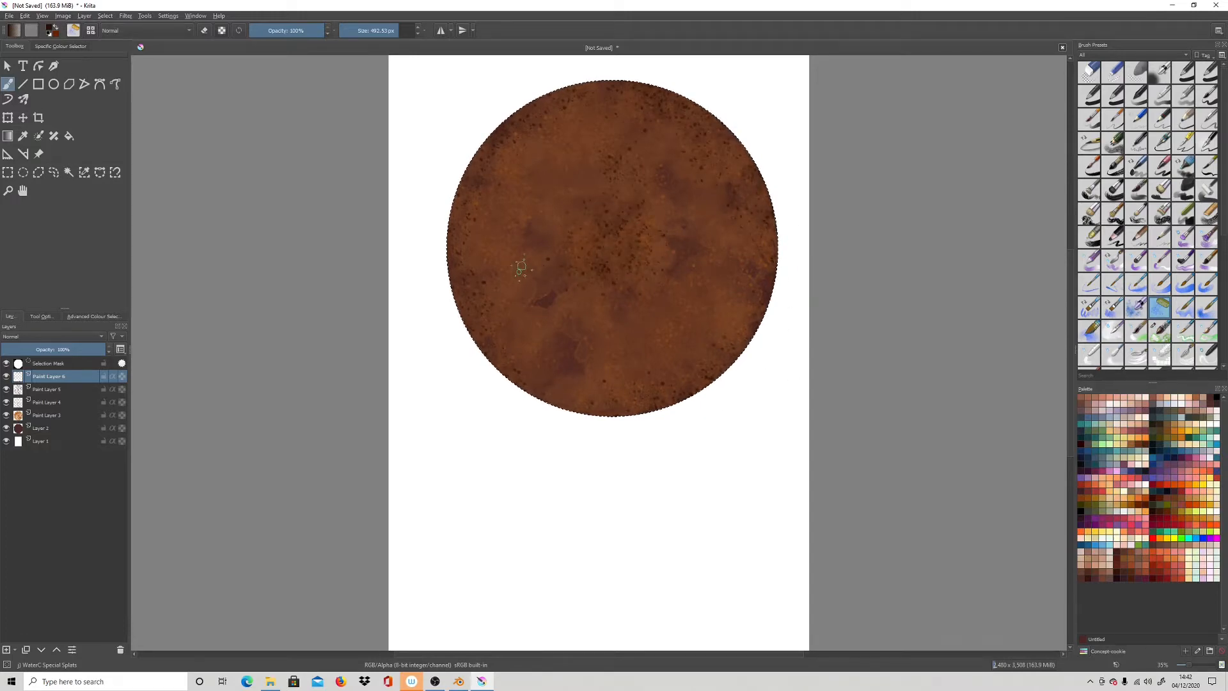
Spread the dark speckles over the whole disc on Paint Layer 6 and lower that layer's opacity to about 52%
mouse_move(603, 256)
mouse_down()
mouse_move(401, 192)
mouse_move(689, 220)
mouse_up()
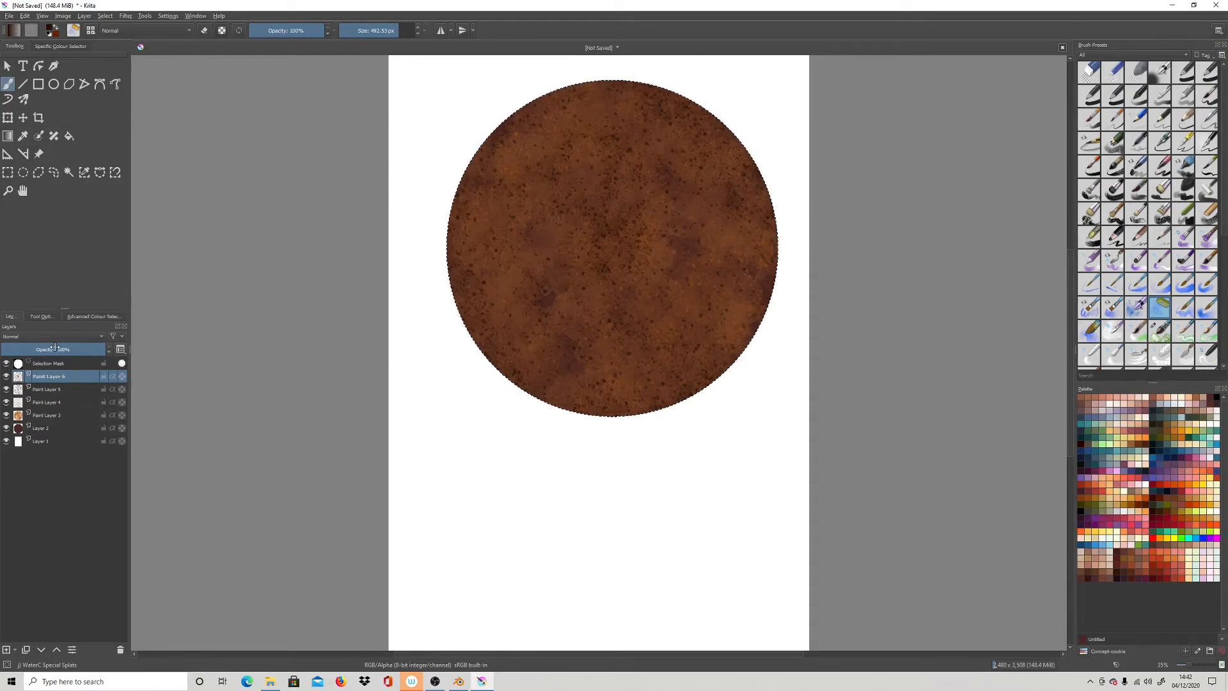
drag(57, 350, 38, 350)
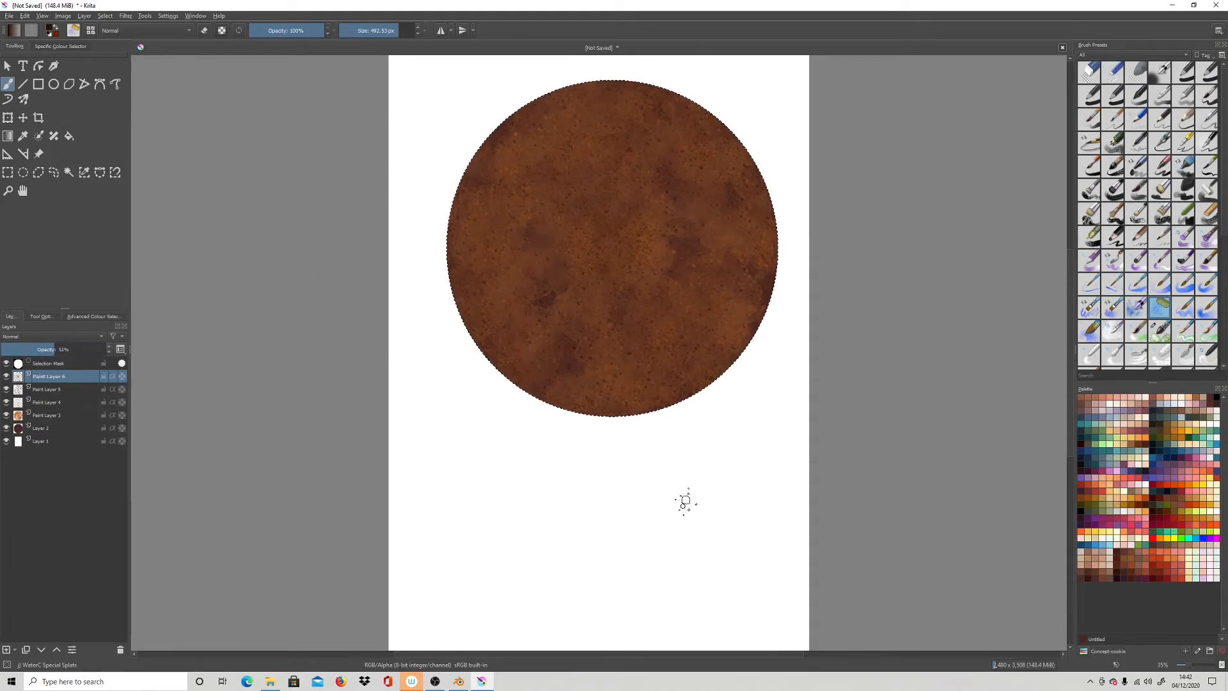
Add a paint layer and cover the disc with dark reddish-brown splats, reducing the brush size to about 271 px
click(8, 649)
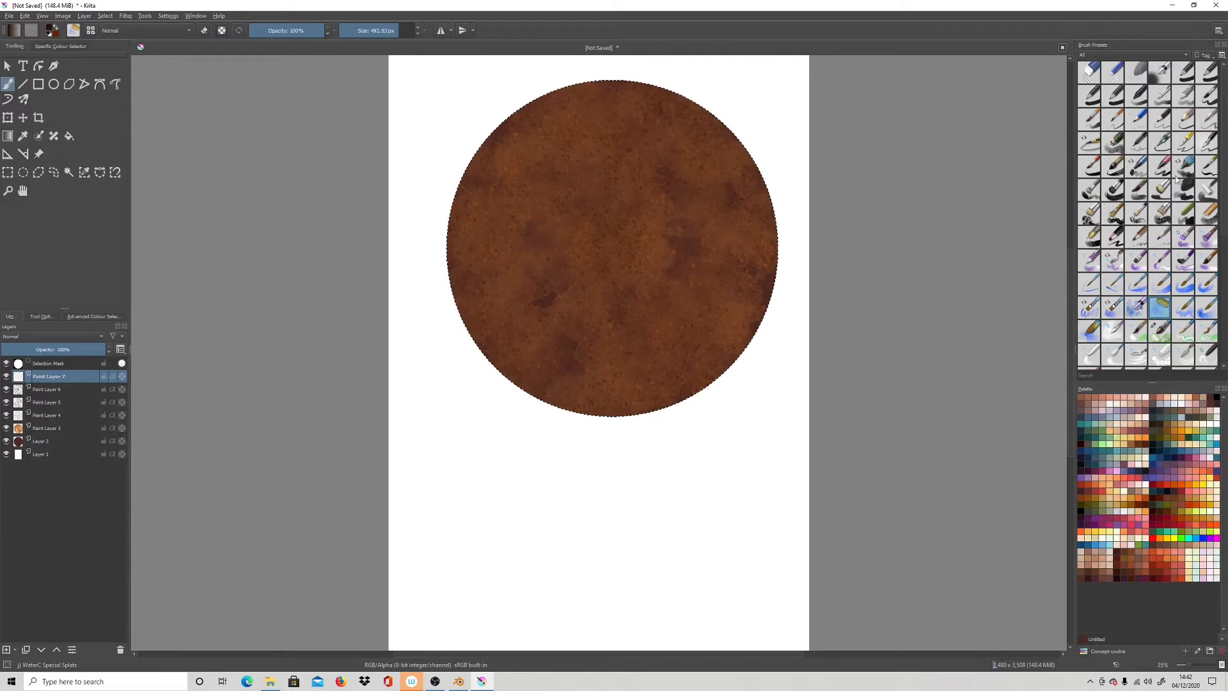
right_click(866, 184)
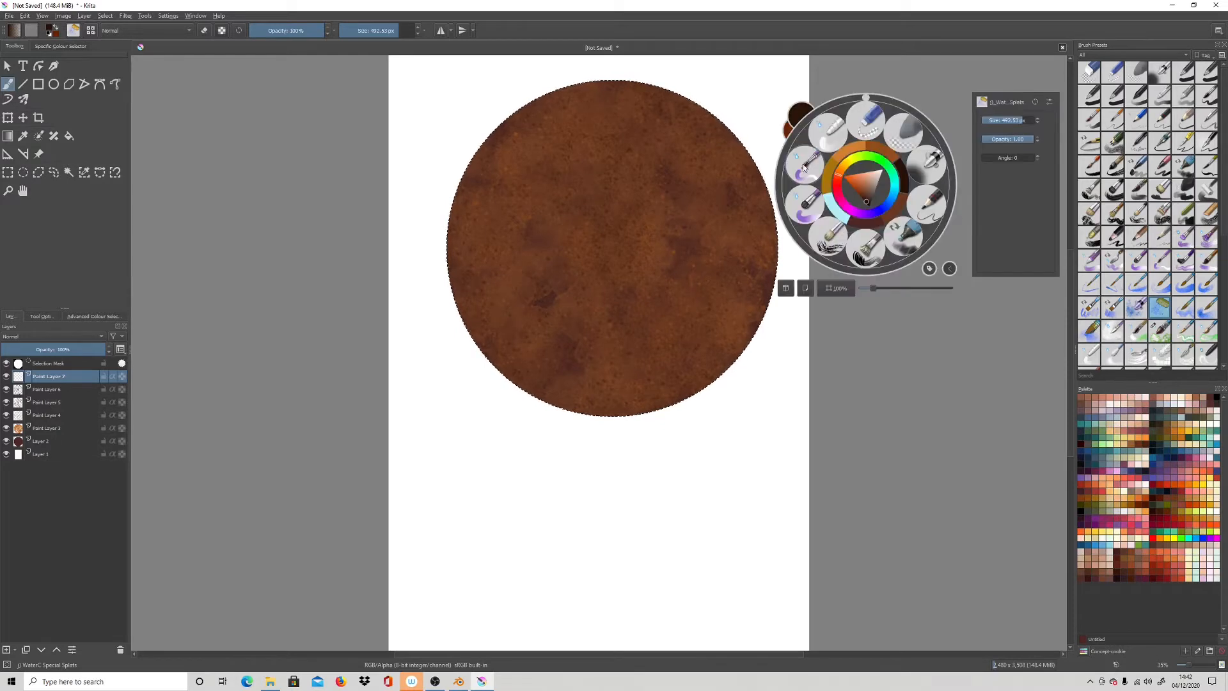
click(869, 220)
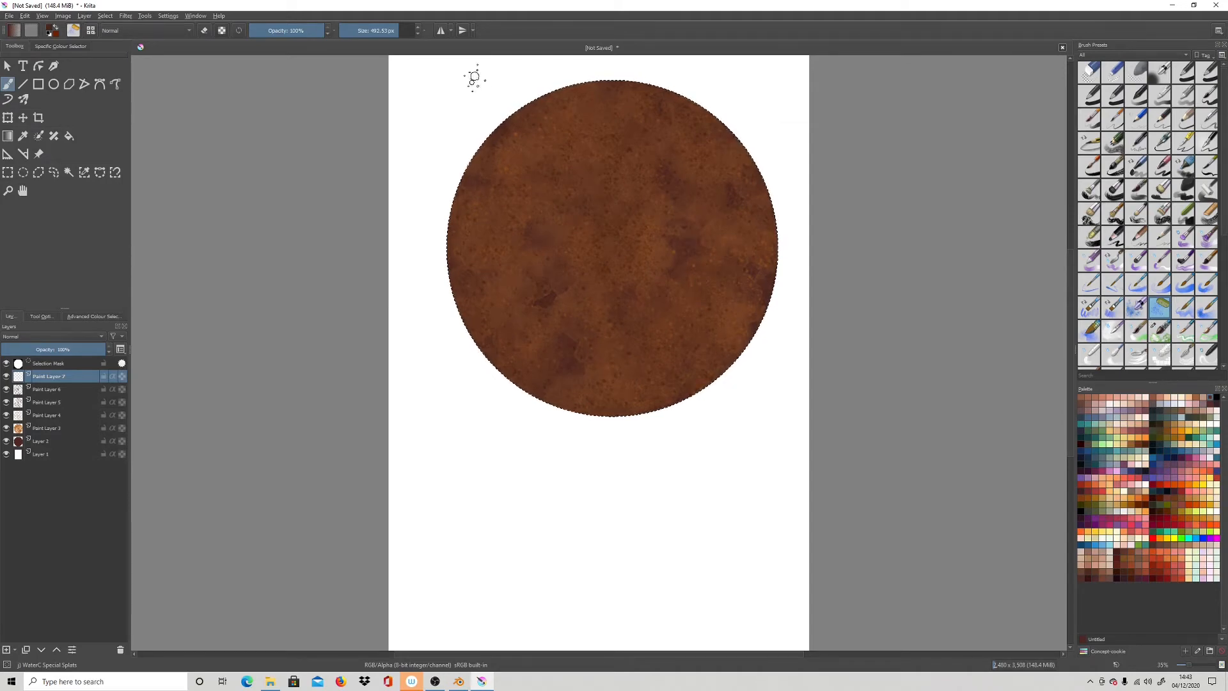
click(388, 26)
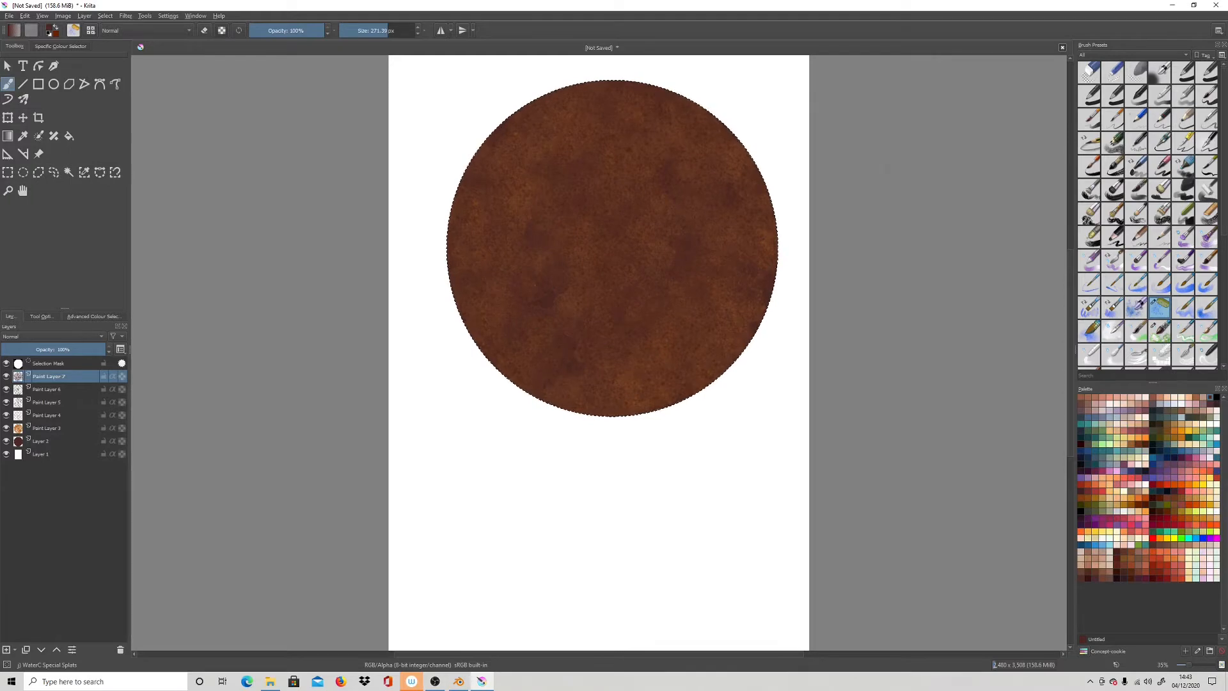
Pick a very dark brown, add another paint layer and scatter fine splats over the disc at 84% brush opacity
right_click(866, 170)
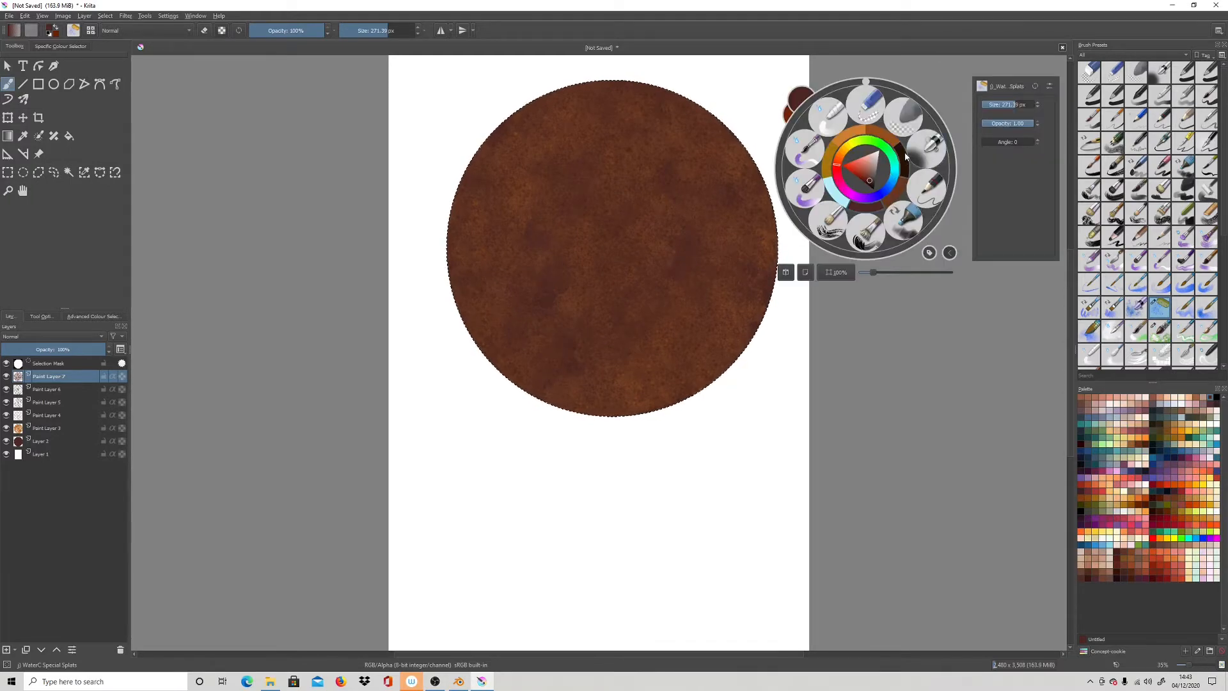
click(398, 515)
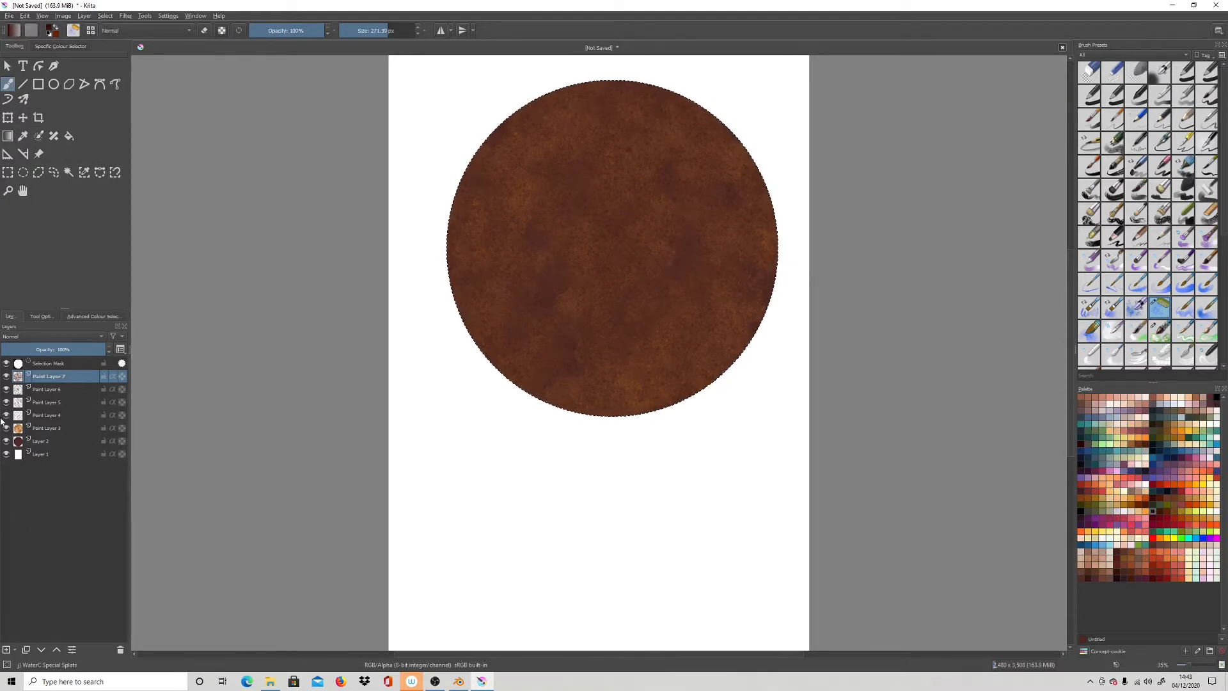
click(7, 650)
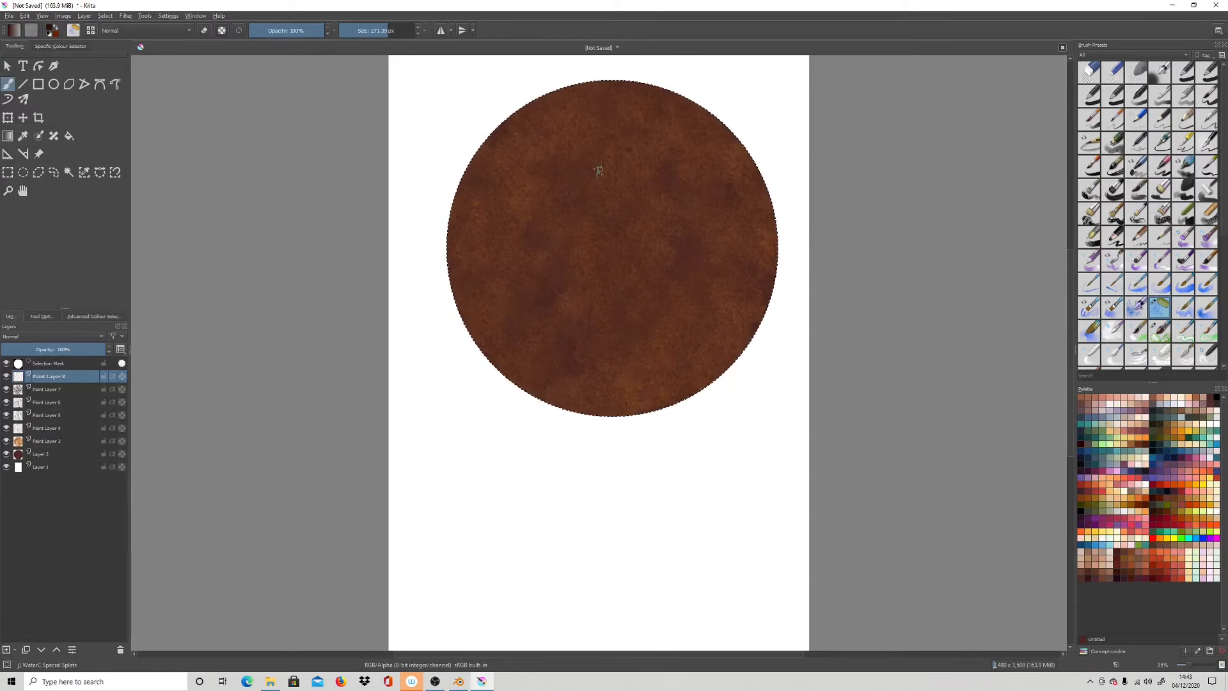
click(312, 30)
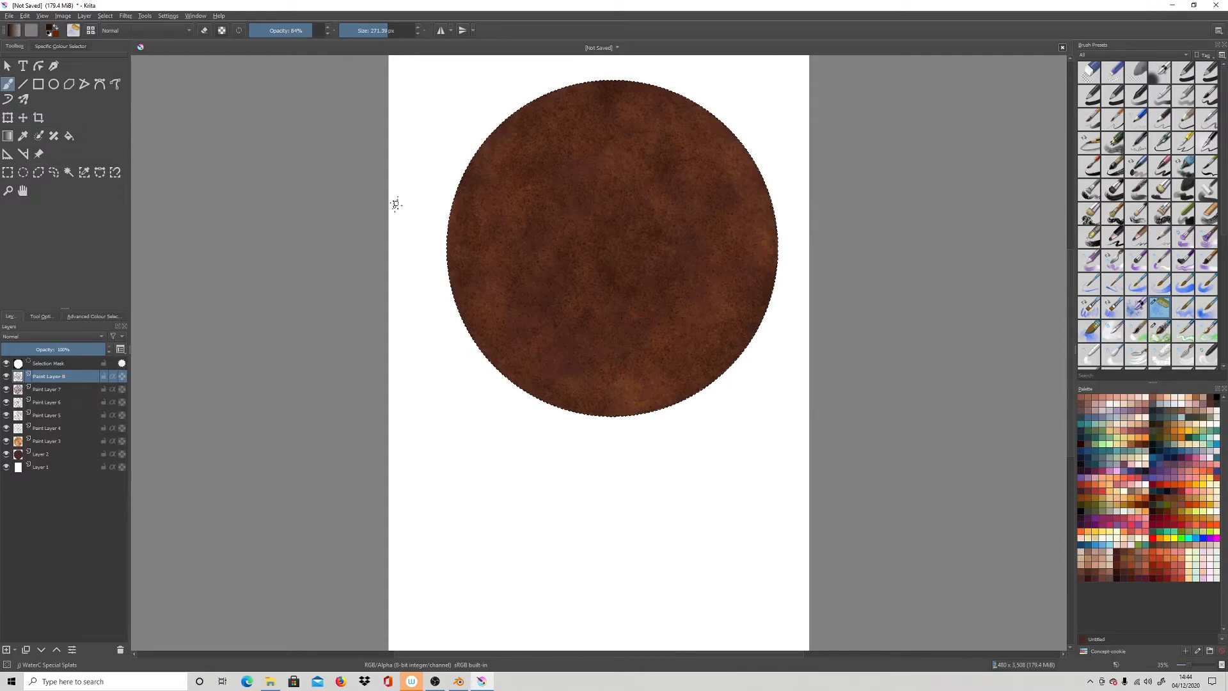
Export the rusty disc as a PNG image named rusty wheels2 in the krita animate folder, keeping the default PNG options
click(10, 16)
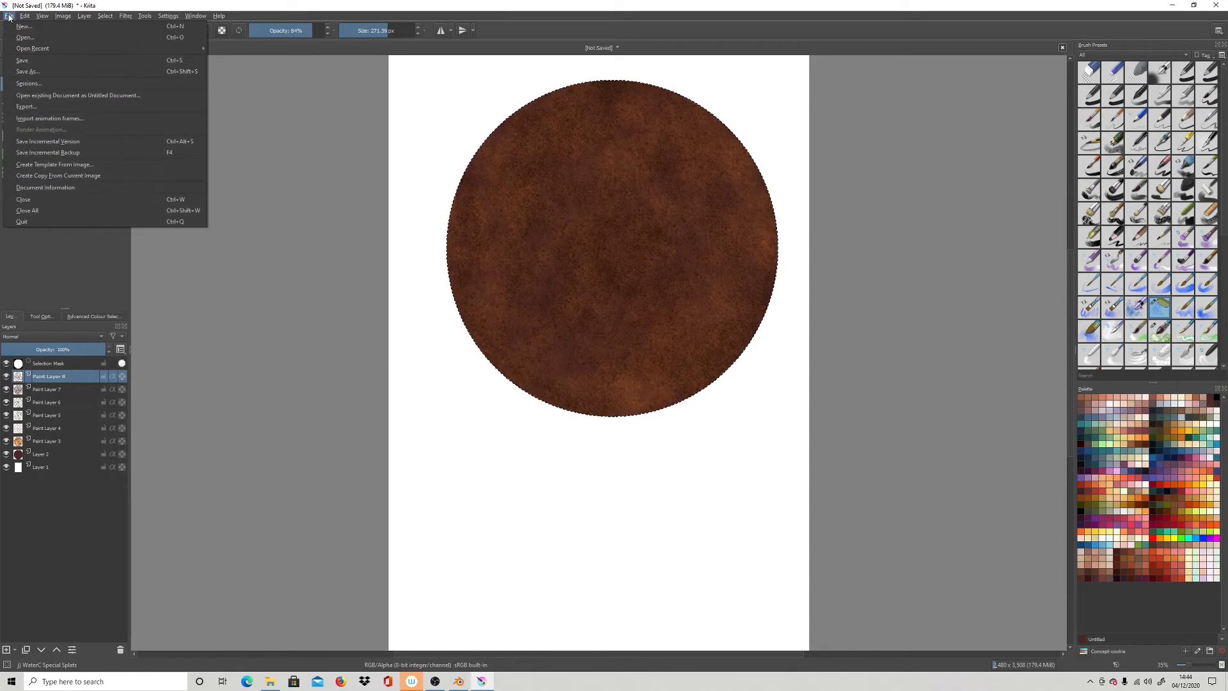
click(46, 108)
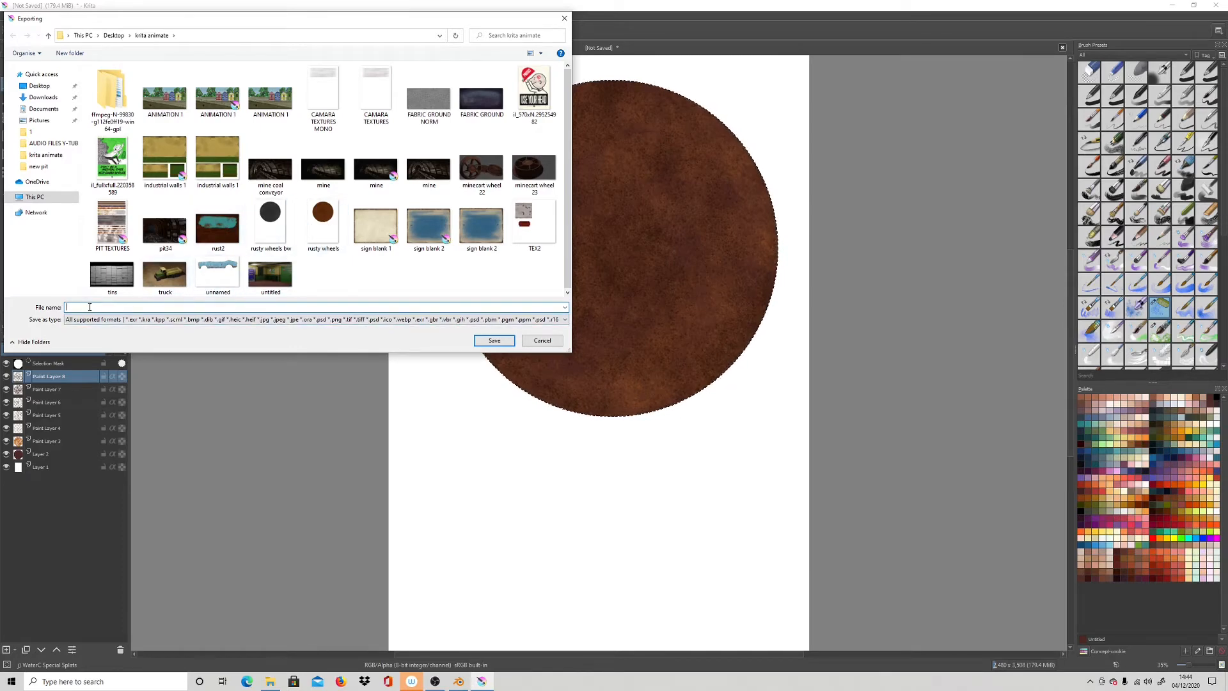
click(323, 224)
double_click(110, 308)
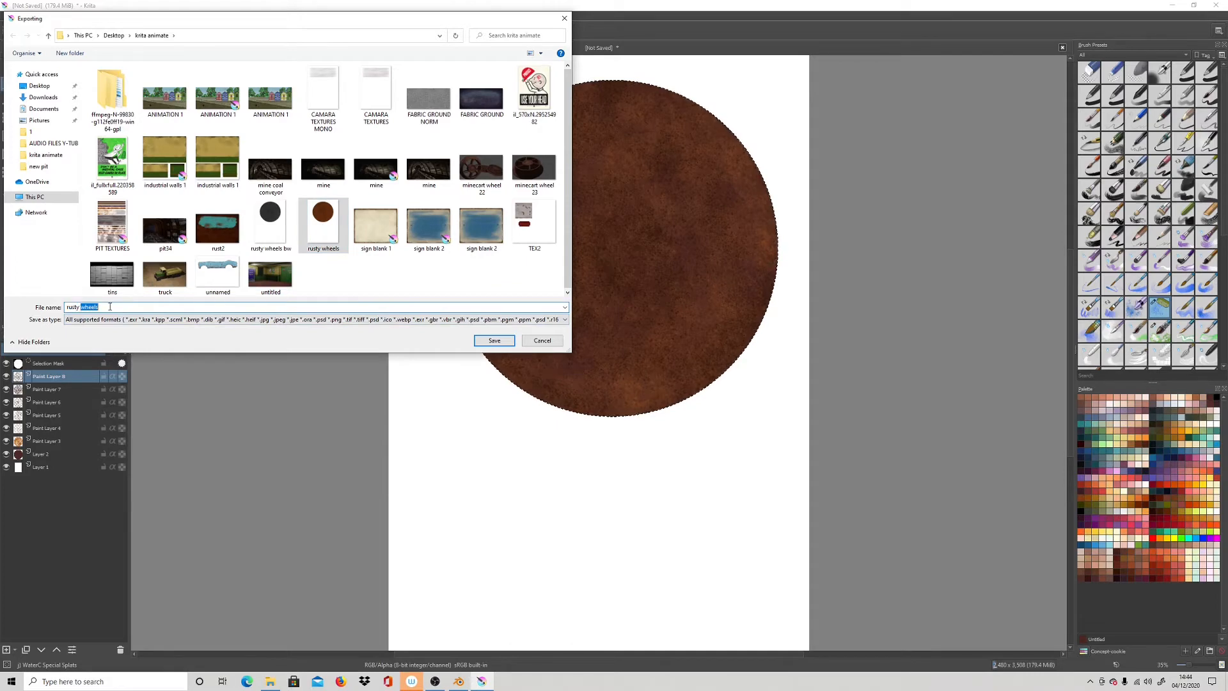
click(104, 305)
double_click(102, 306)
click(101, 308)
text(2)
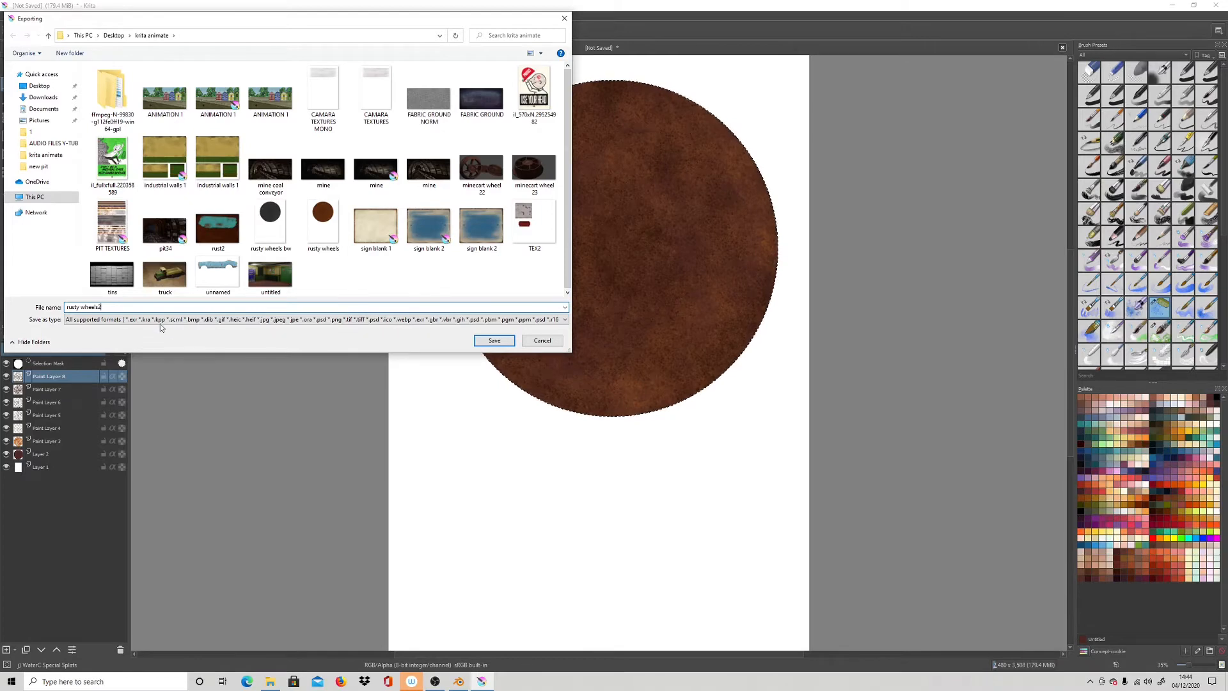
click(565, 319)
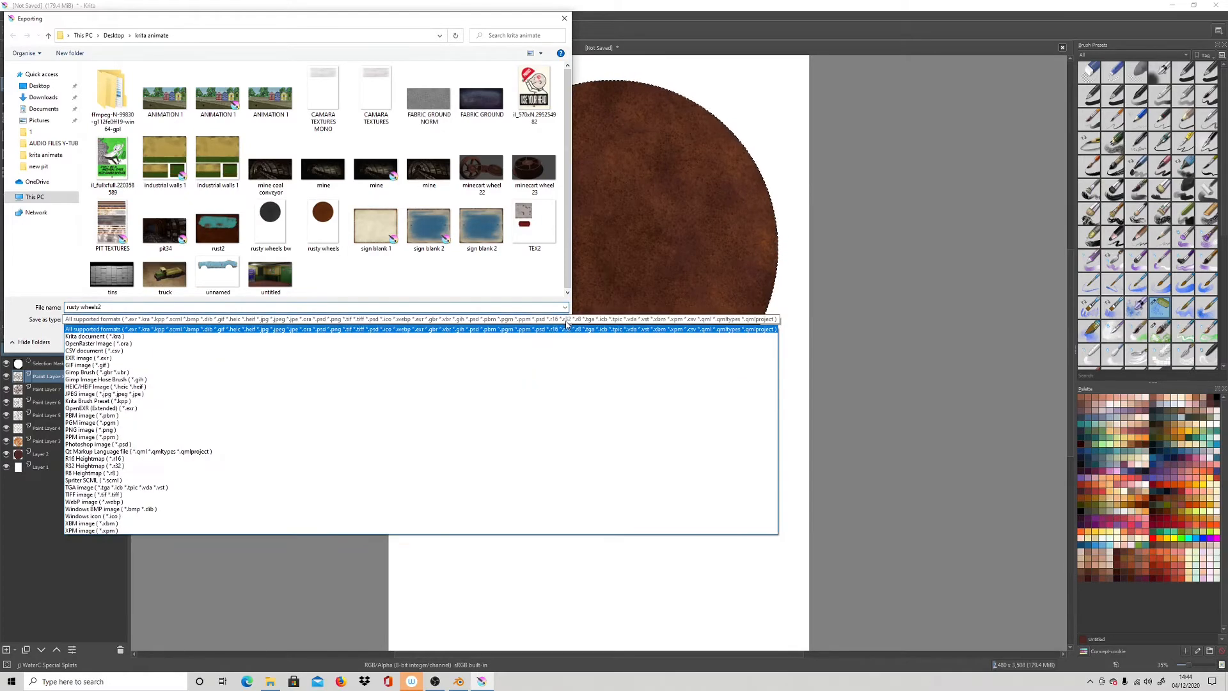
click(172, 432)
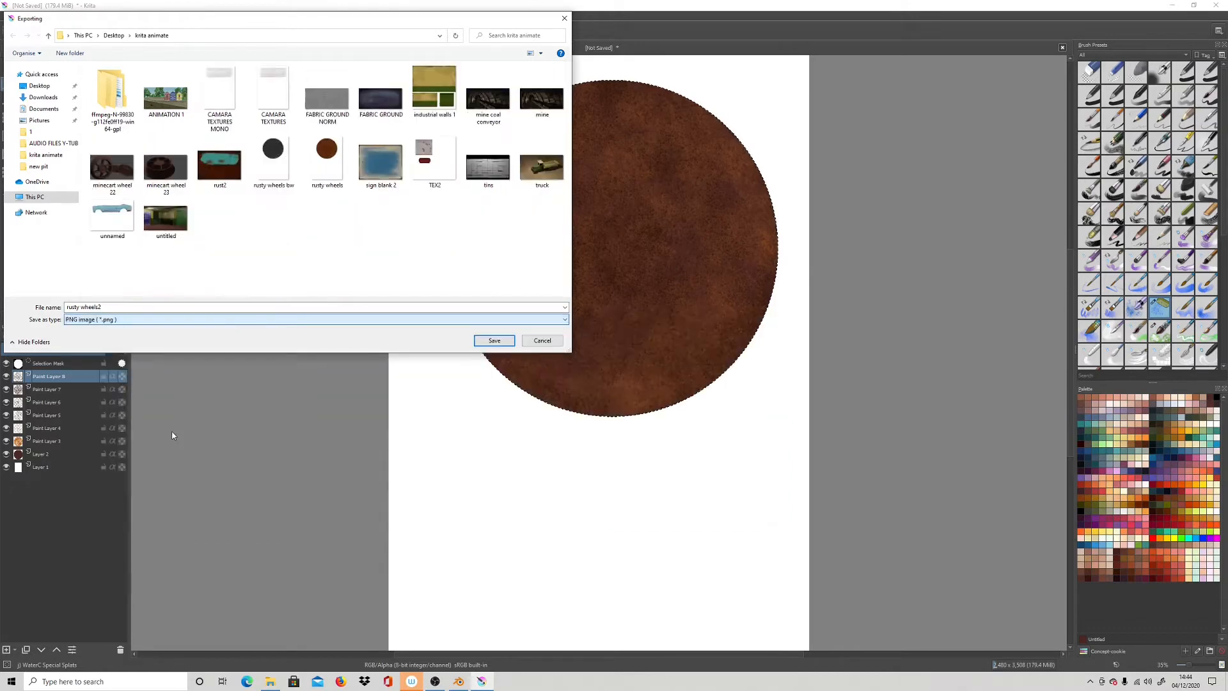
click(496, 340)
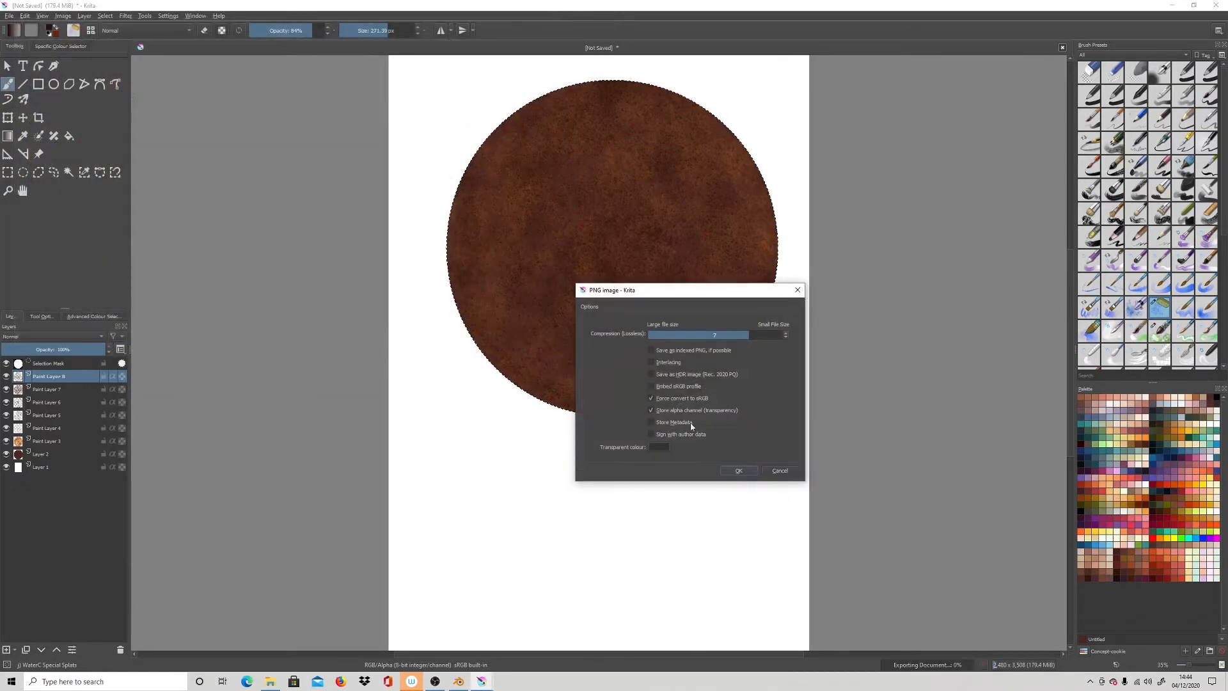
click(740, 471)
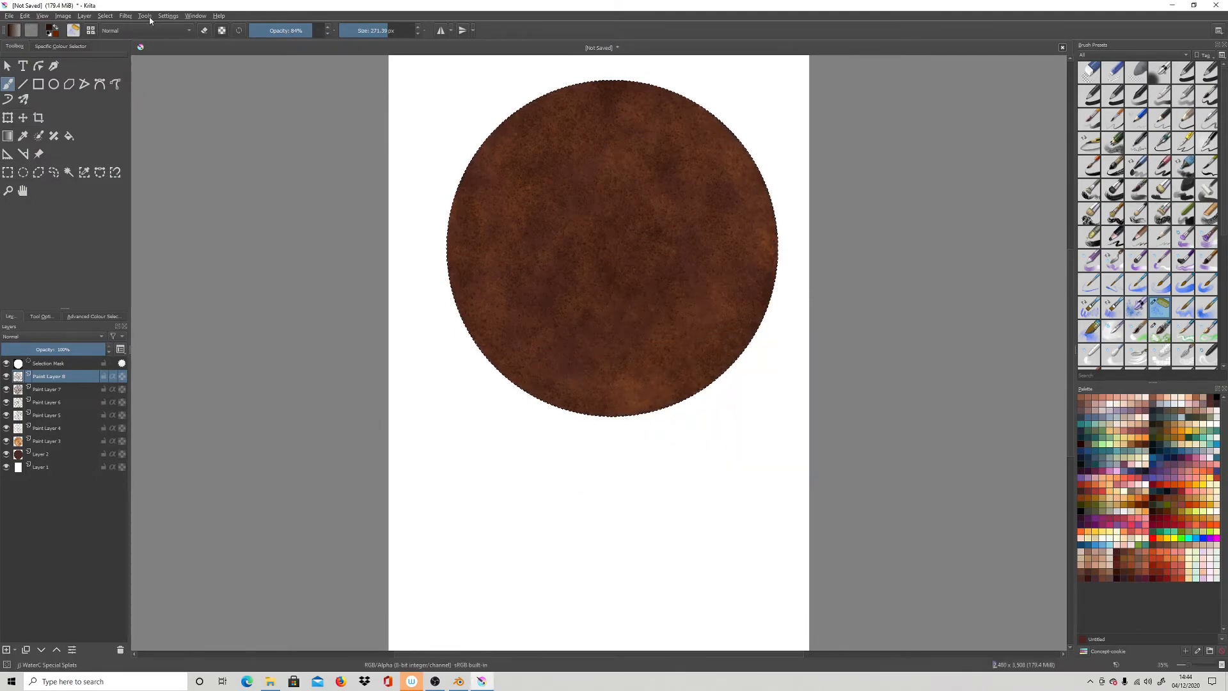
Desaturate Paint Layer 8 using the Lightness method
click(125, 15)
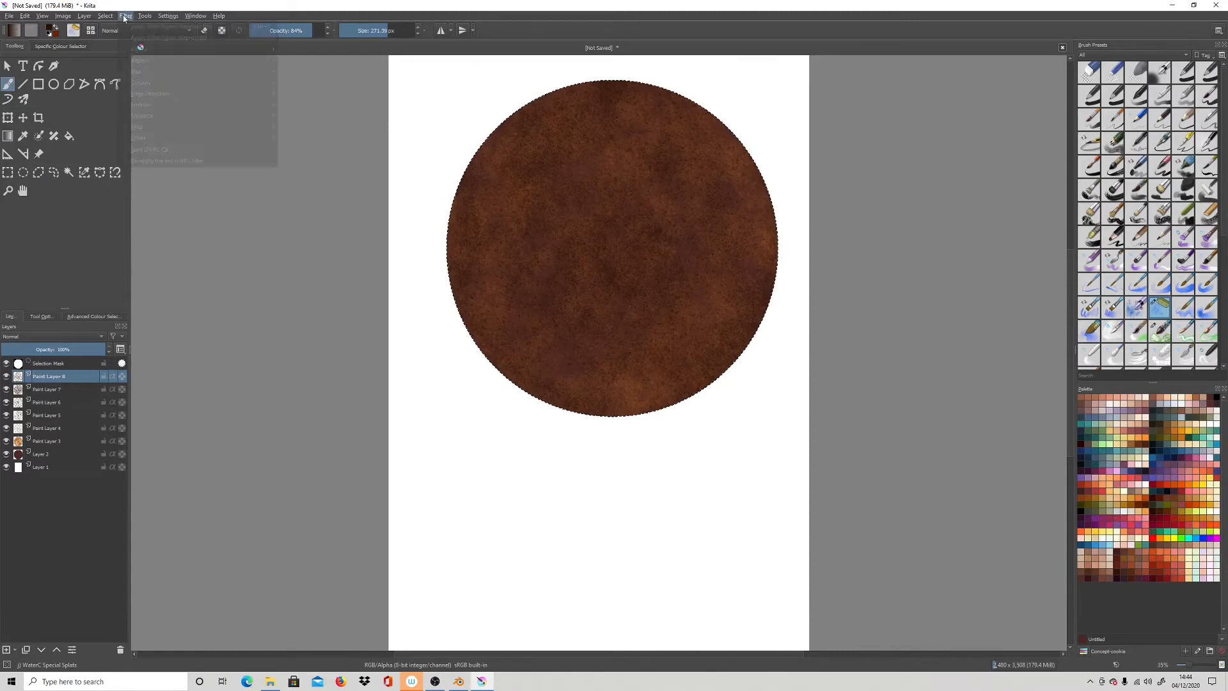
mouse_move(145, 52)
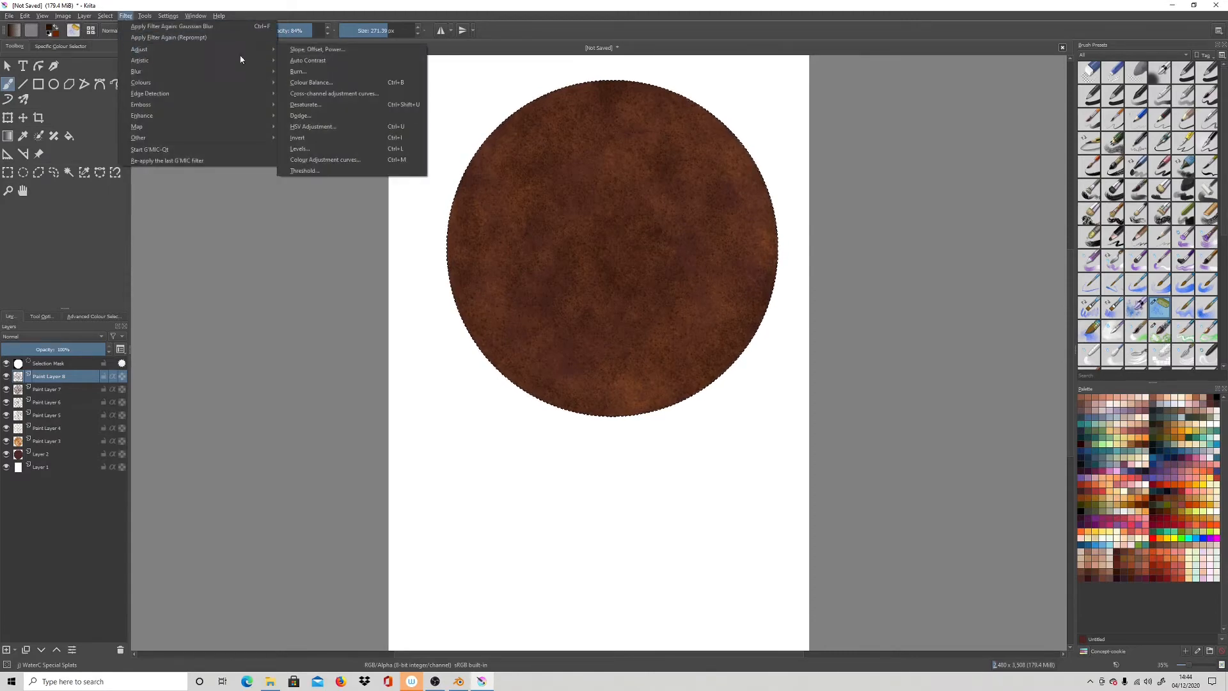
click(306, 105)
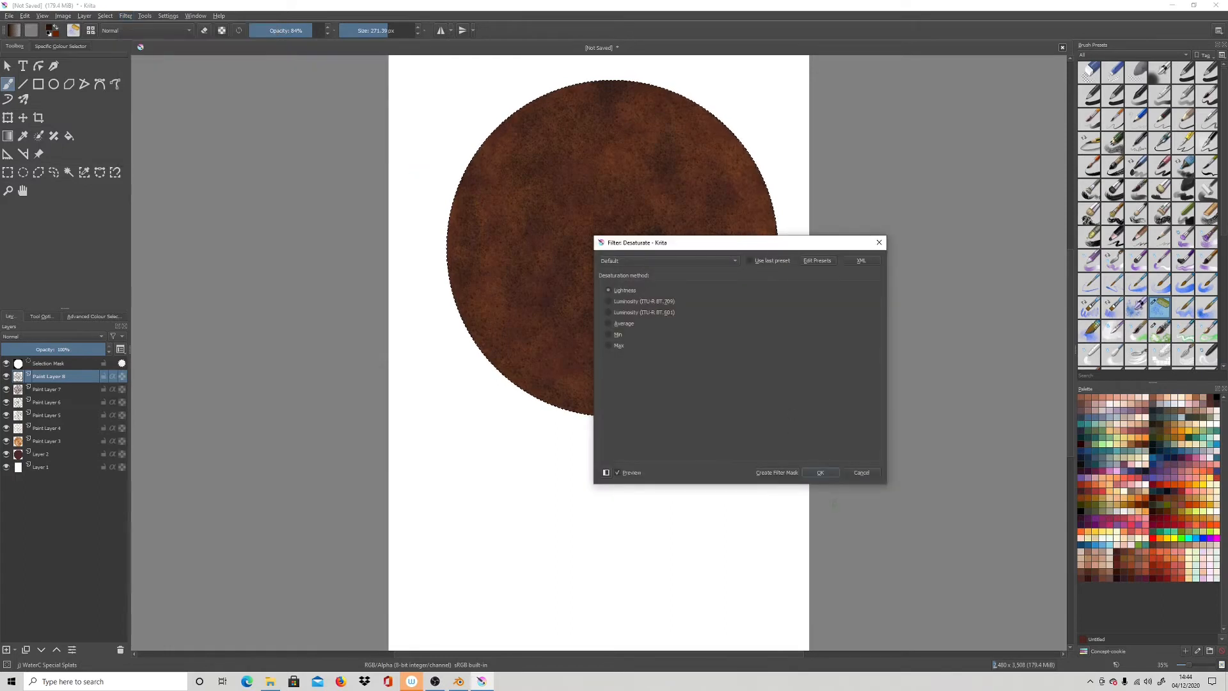
click(820, 473)
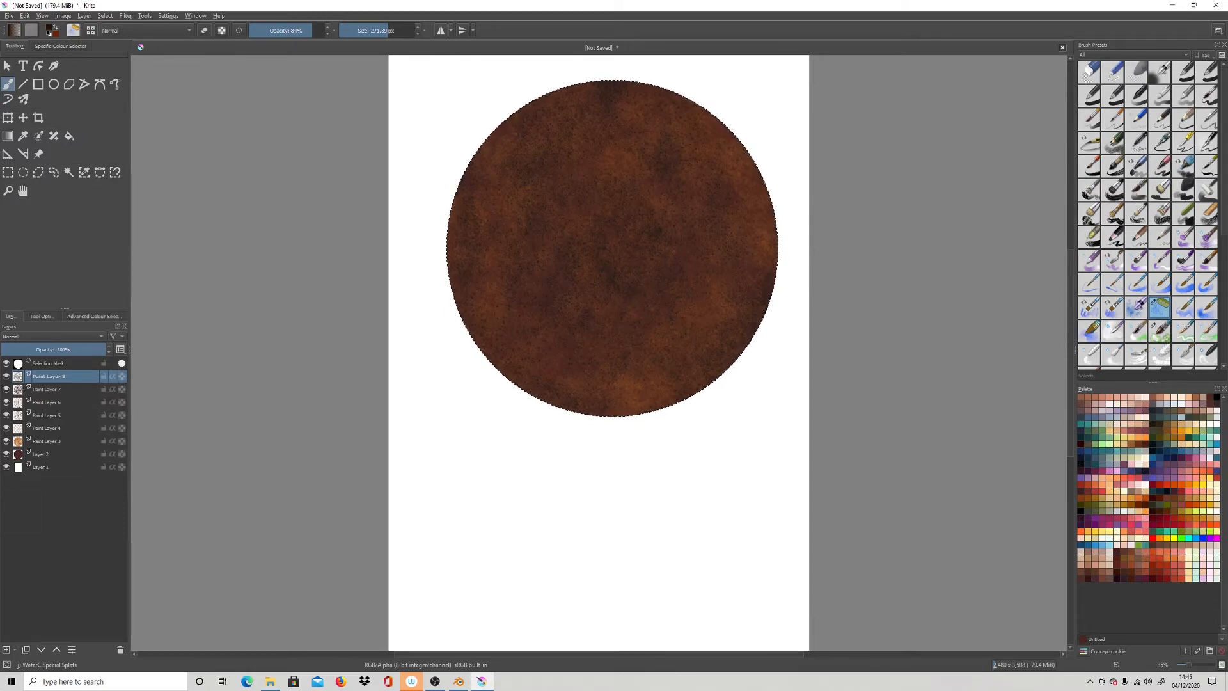
Flatten the image into a single layer and desaturate it using the Lightness method
click(10, 16)
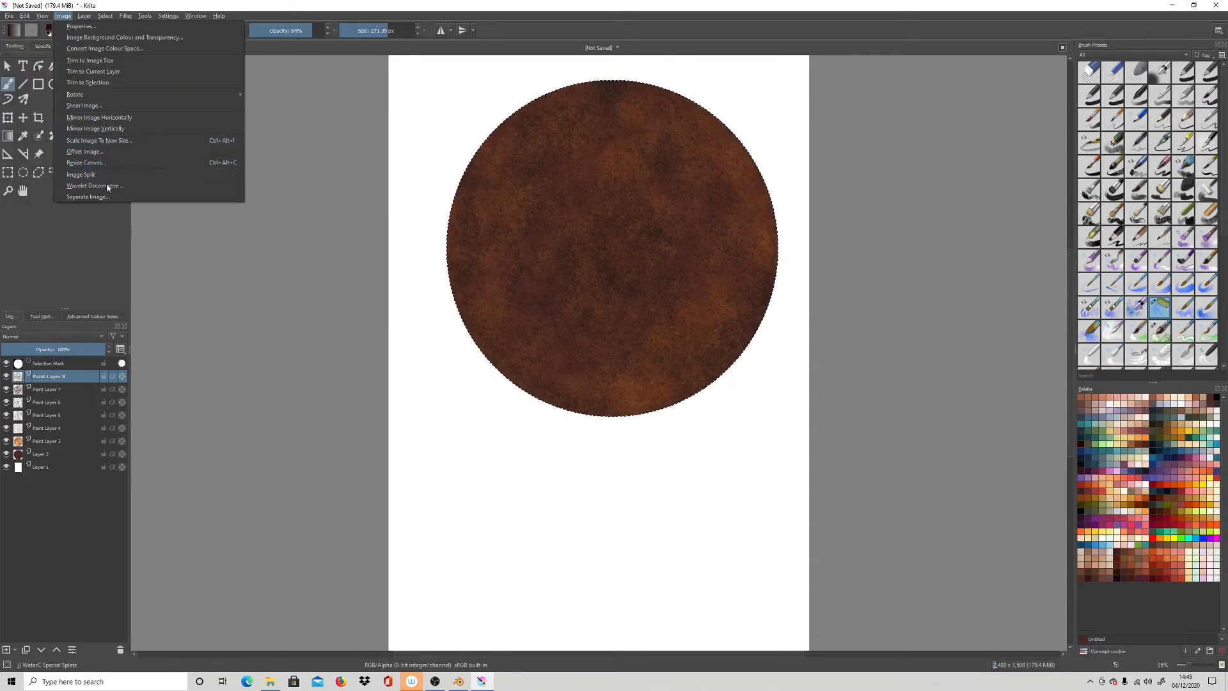
mouse_move(84, 16)
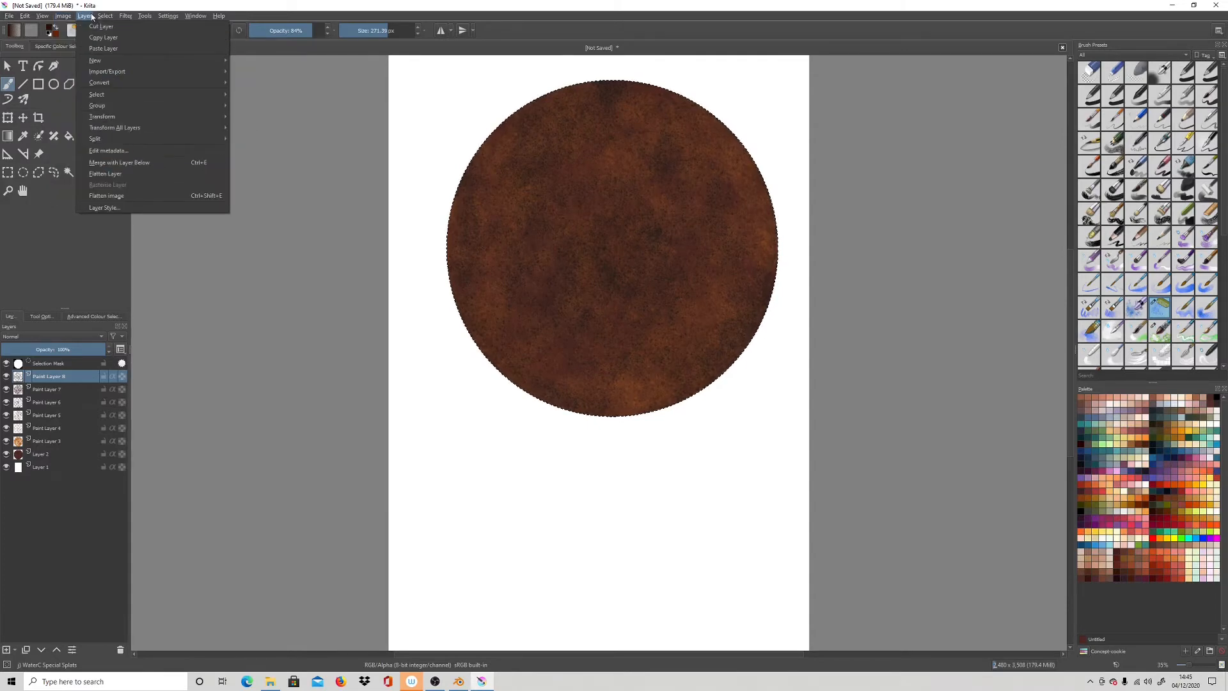
click(132, 195)
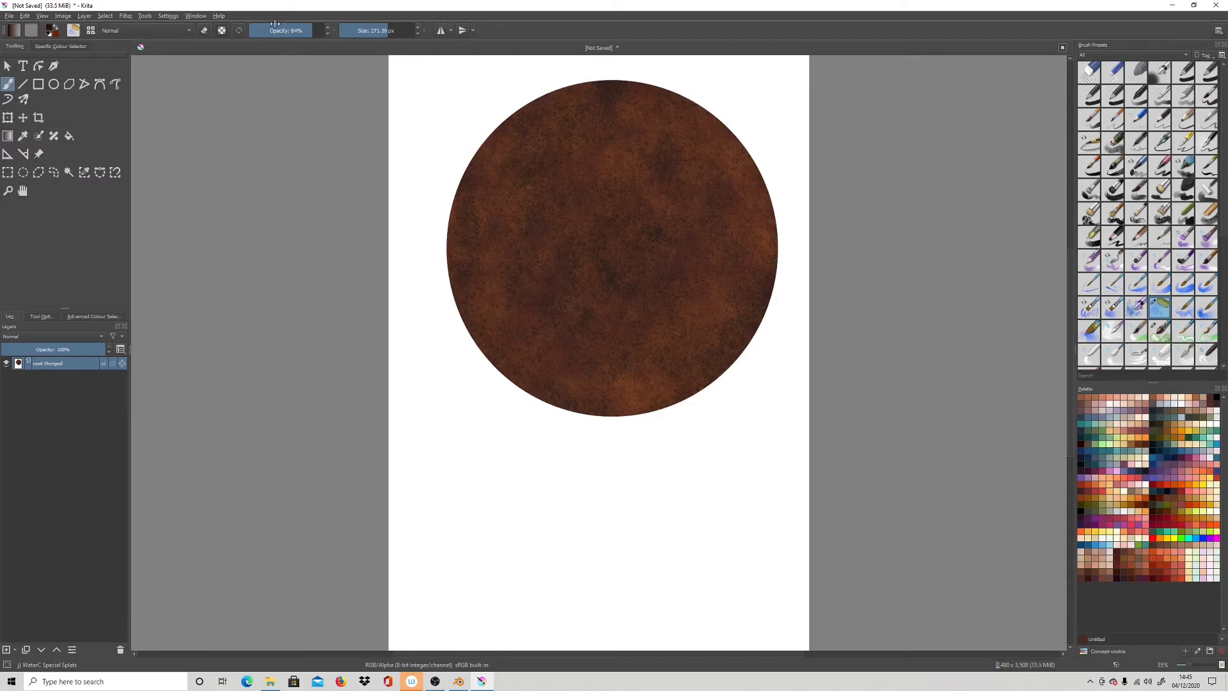
click(125, 17)
mouse_move(138, 62)
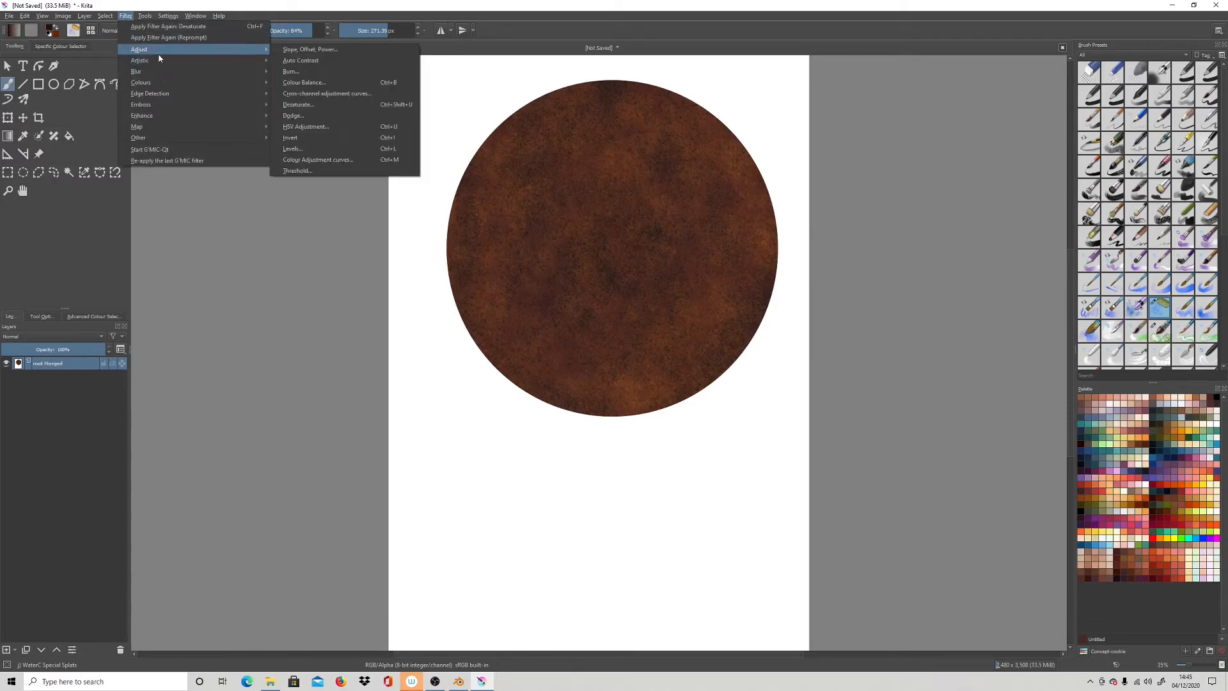
click(339, 103)
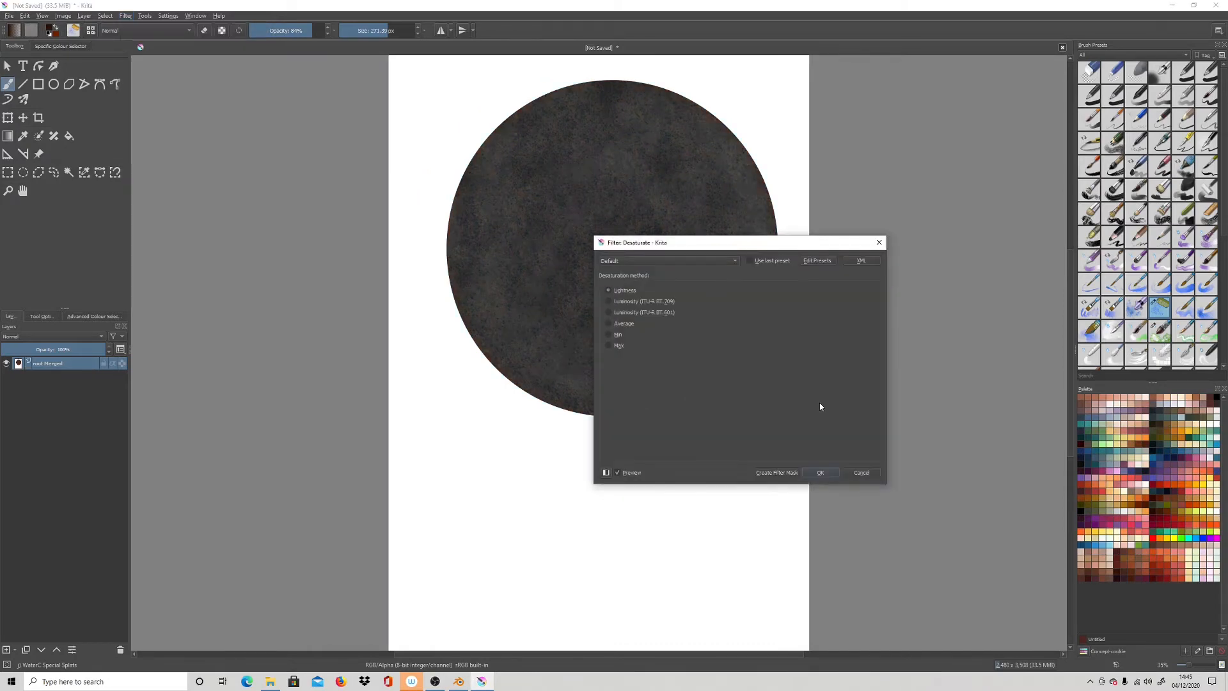
click(821, 473)
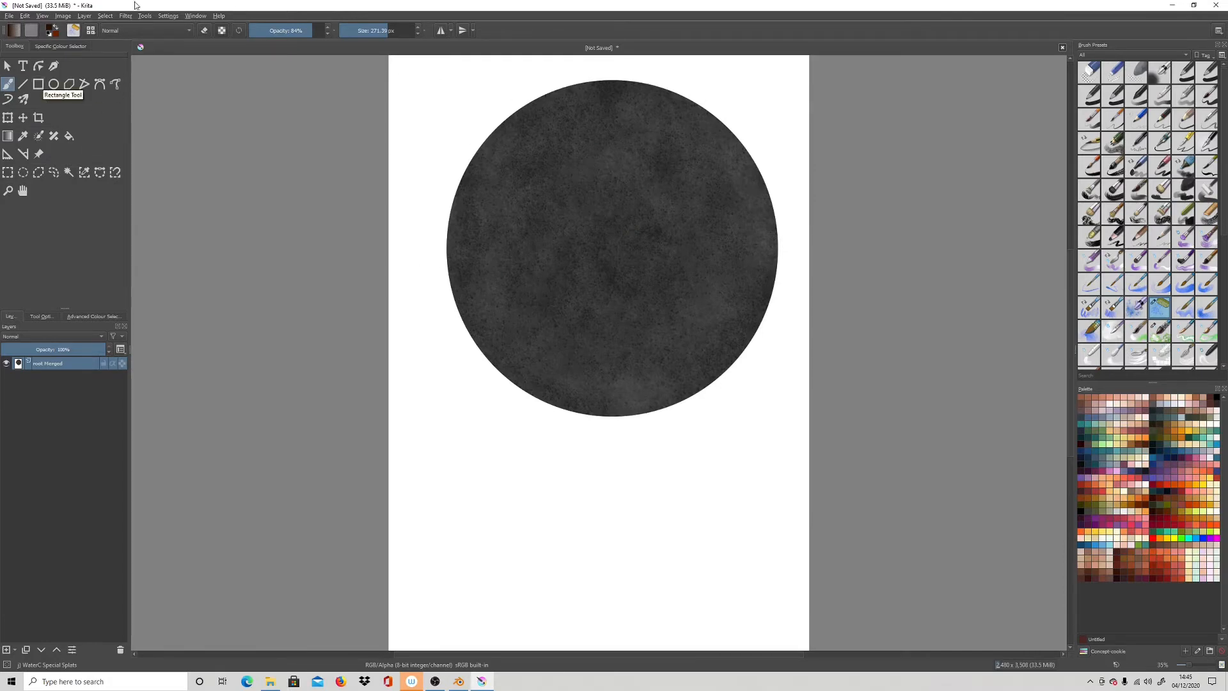
Export the greyscale disc as a PNG image named rusty wheels bw2 in the same folder, keeping the default PNG options
click(8, 17)
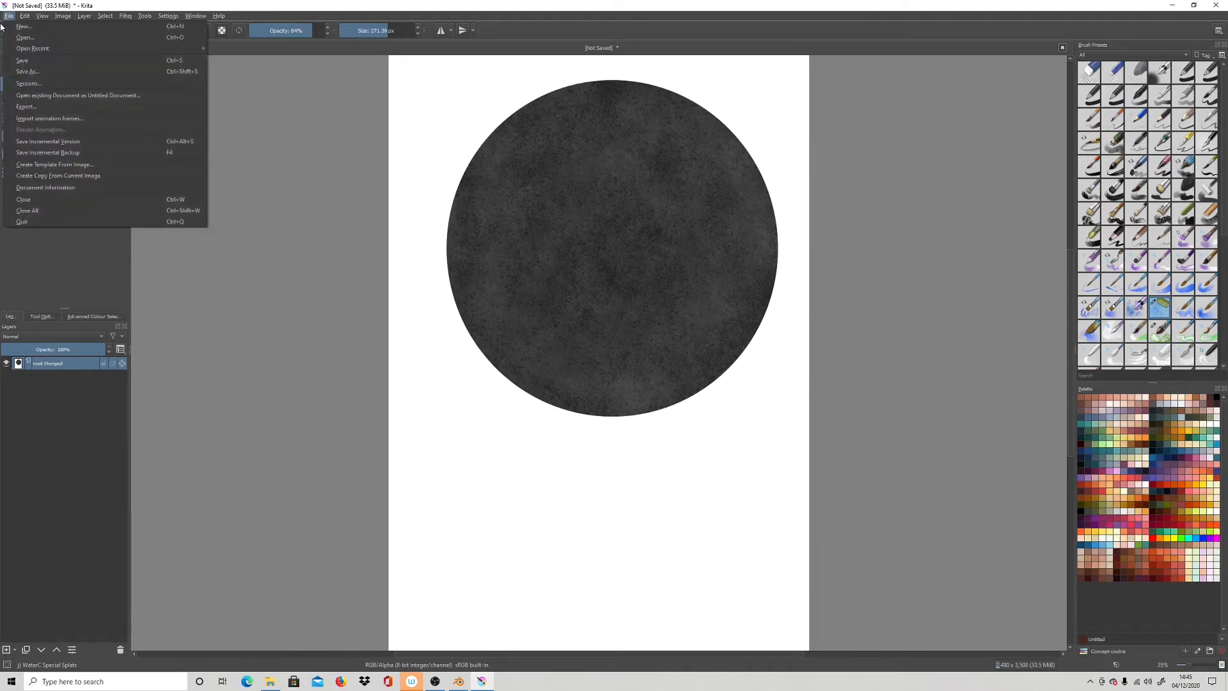
click(29, 107)
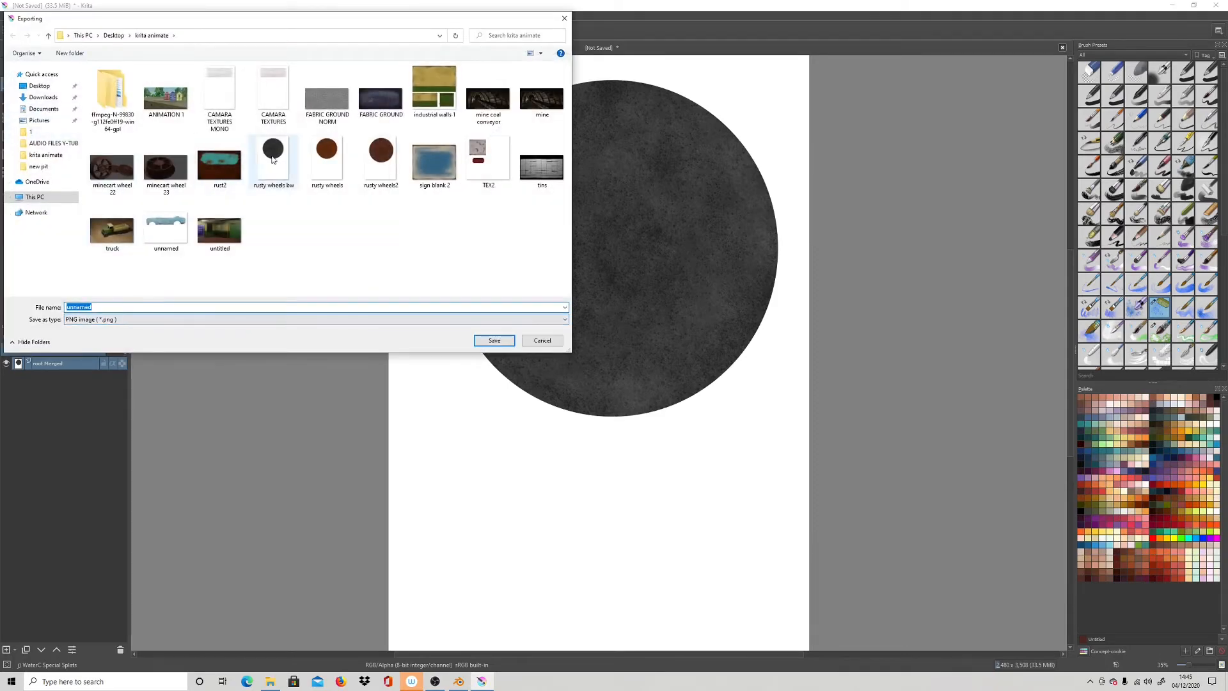
click(269, 179)
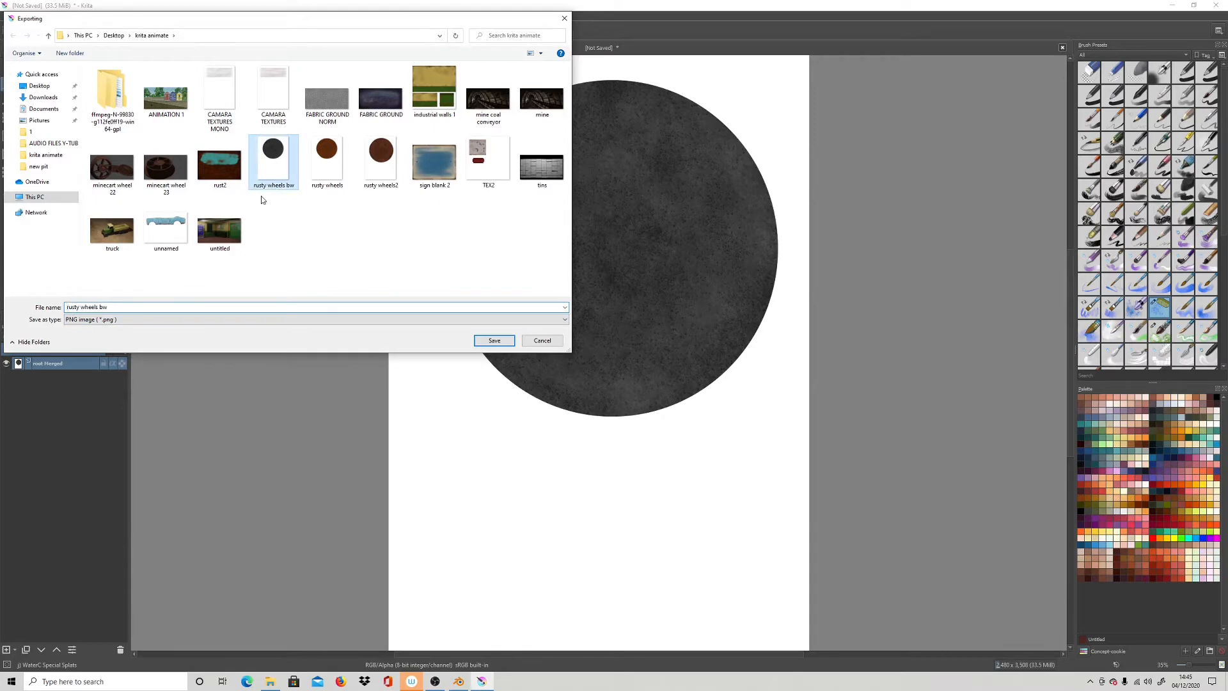
click(110, 305)
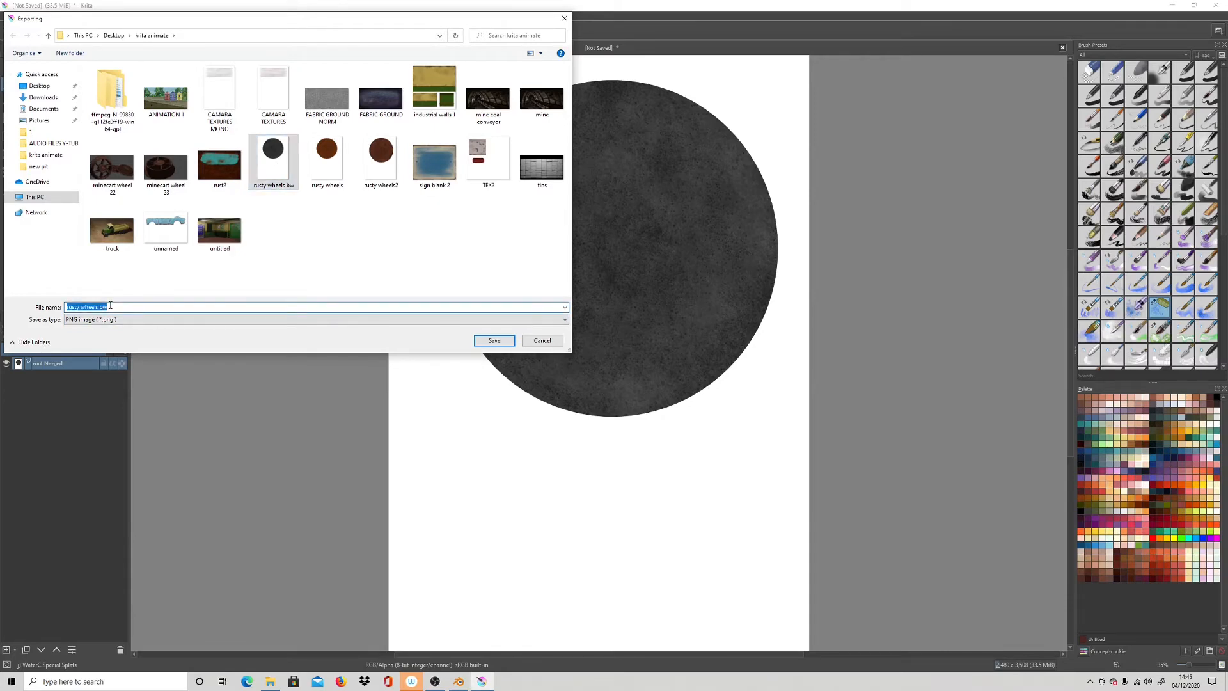
click(111, 306)
text(2)
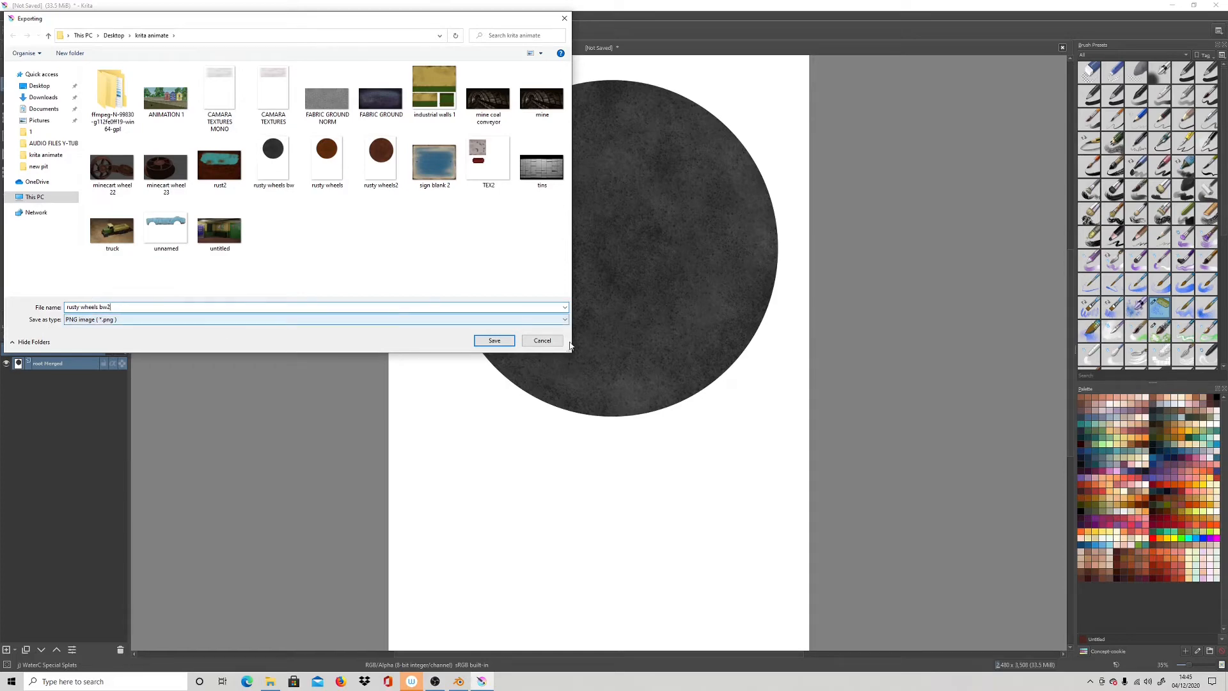
click(503, 344)
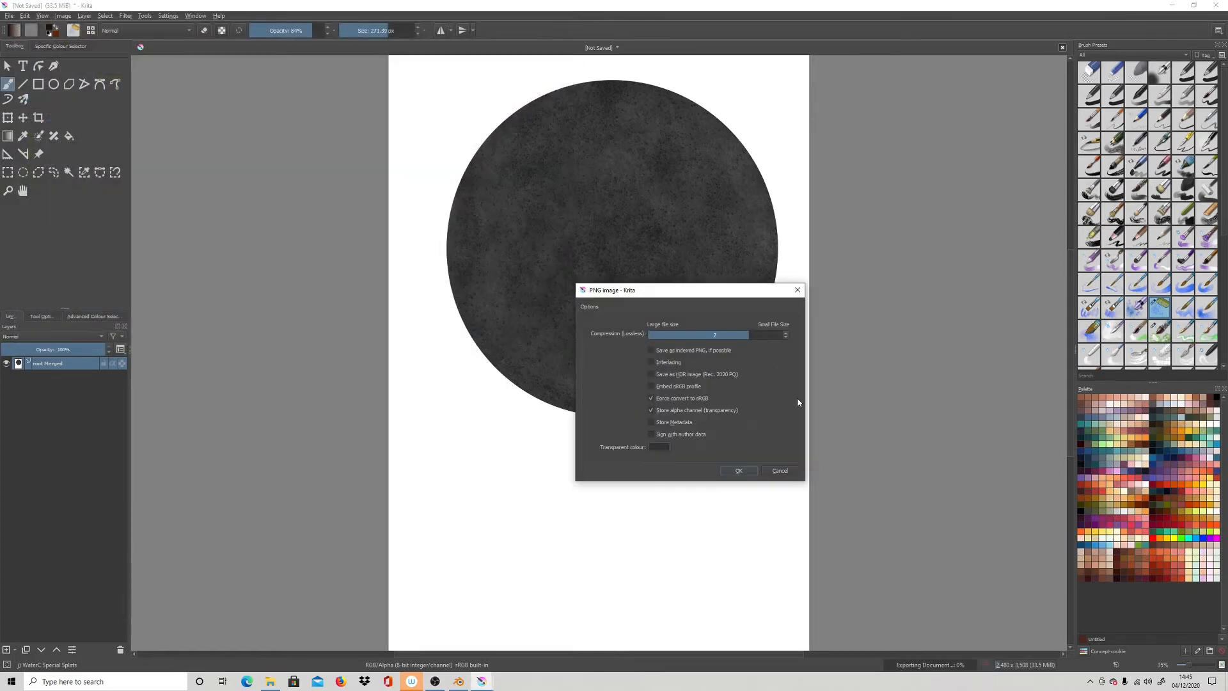
click(744, 472)
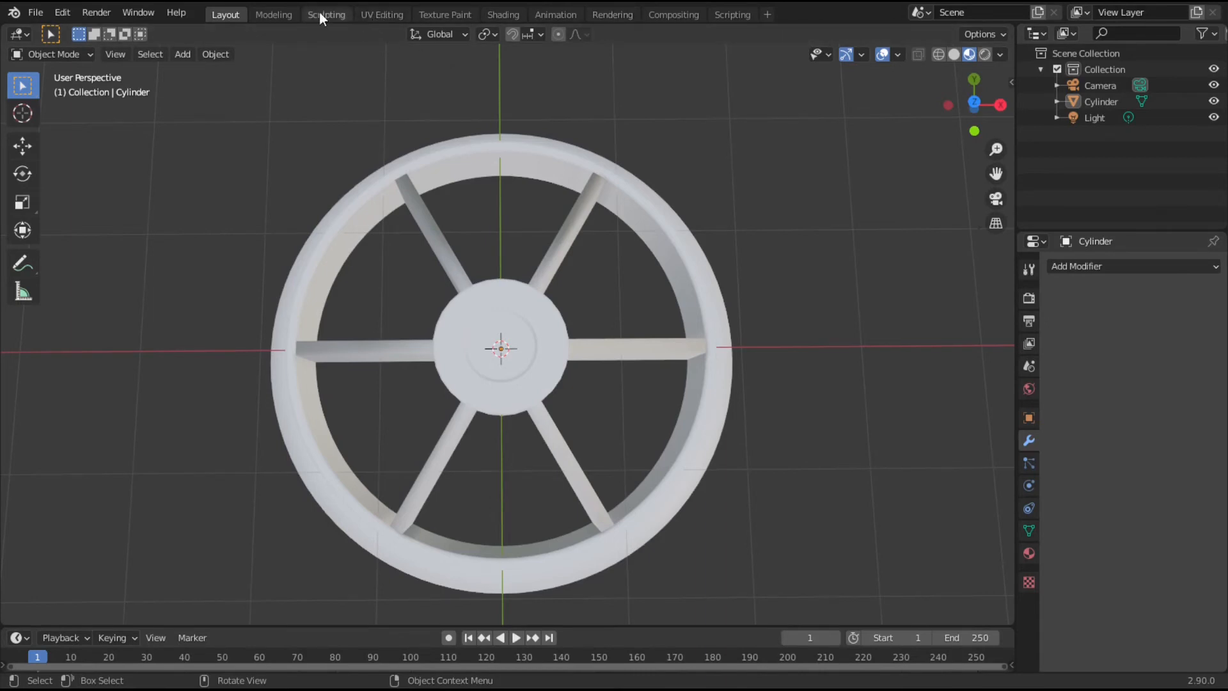
Switch to Blender's Shading workspace, show the viewport in Material Preview, and create a new material for the wheel
click(508, 18)
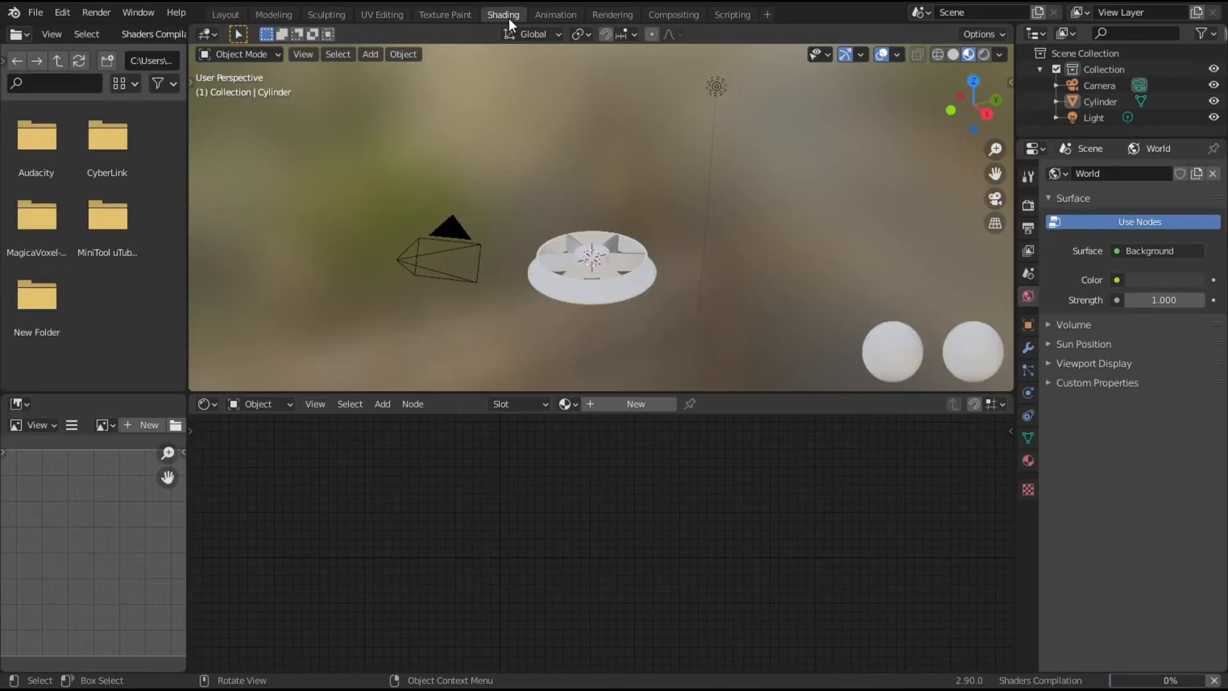
click(985, 55)
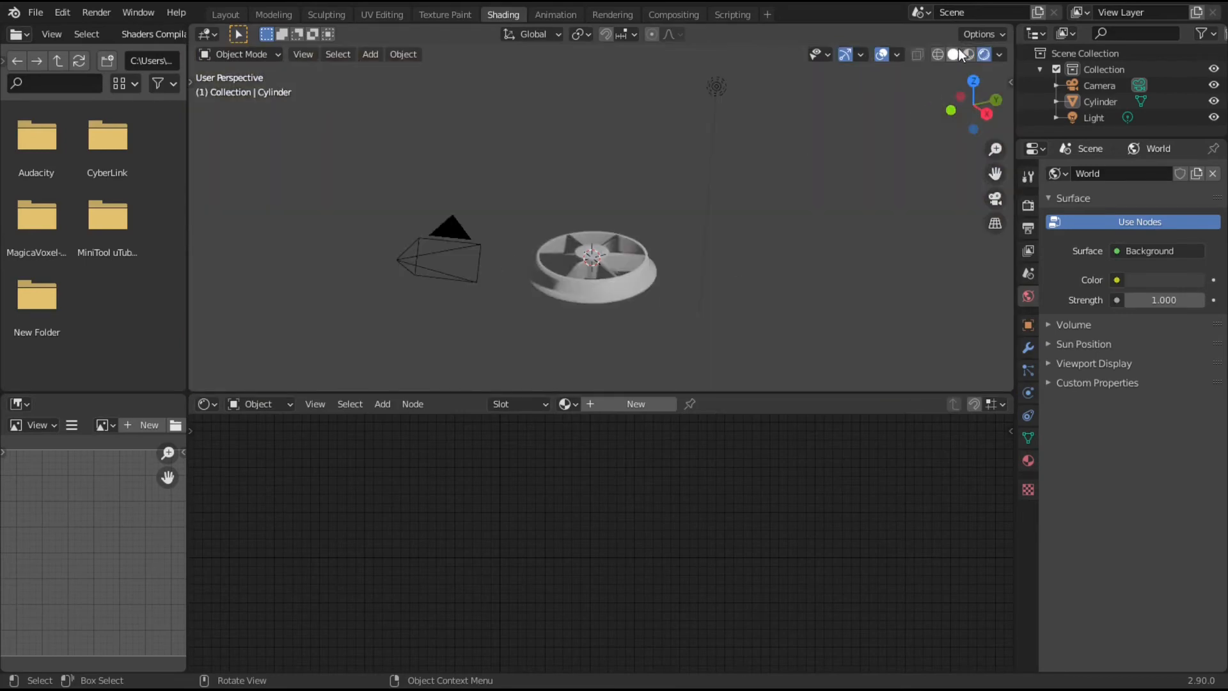
click(970, 54)
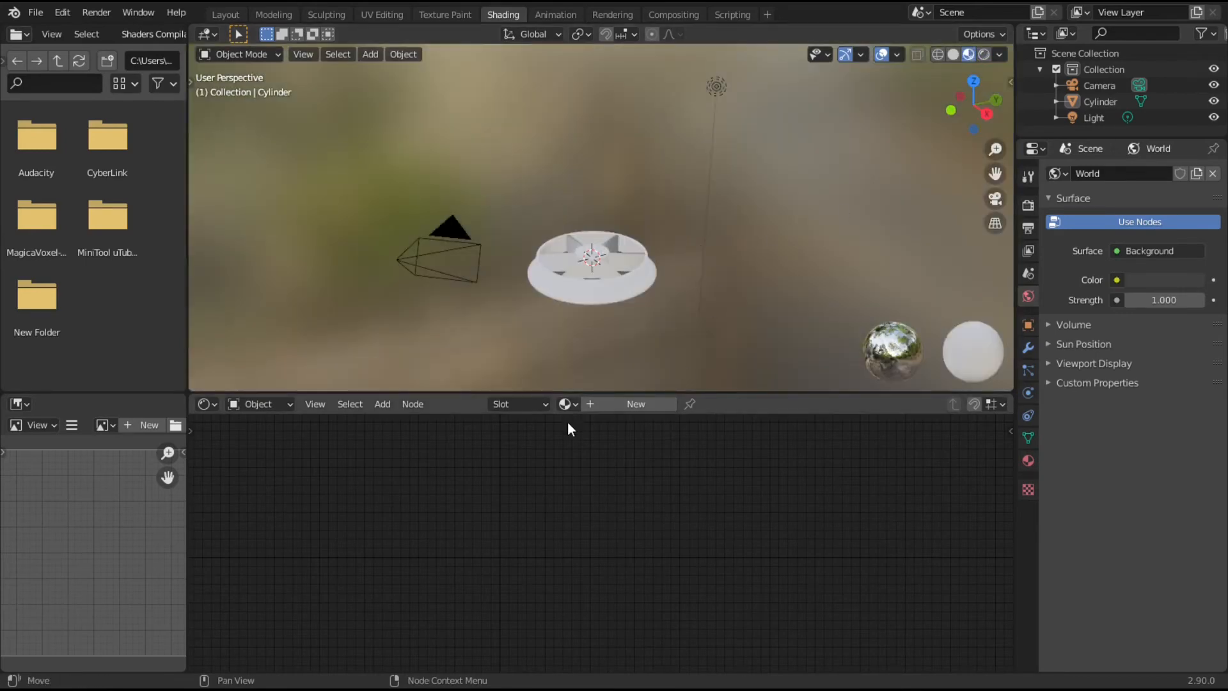
click(635, 404)
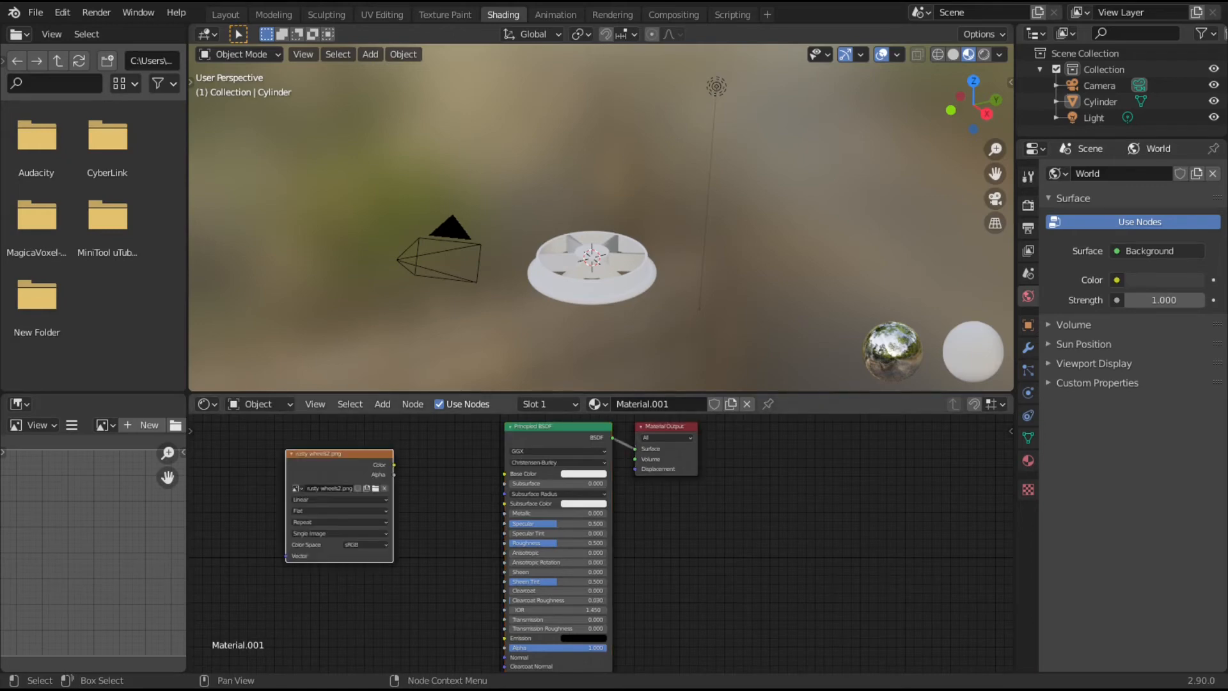
Connect the rusty wheels2.png colour output to the Principled BSDF's Base Color and stack the two image texture nodes neatly
drag(328, 454, 301, 437)
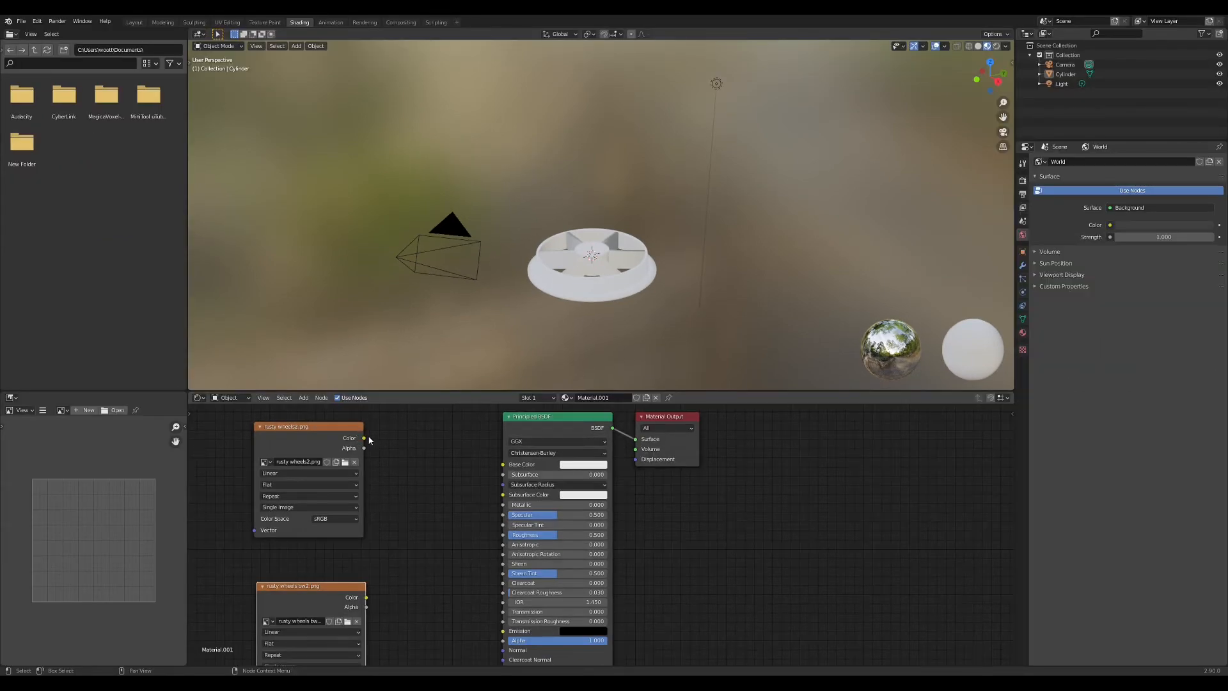
drag(364, 437, 498, 468)
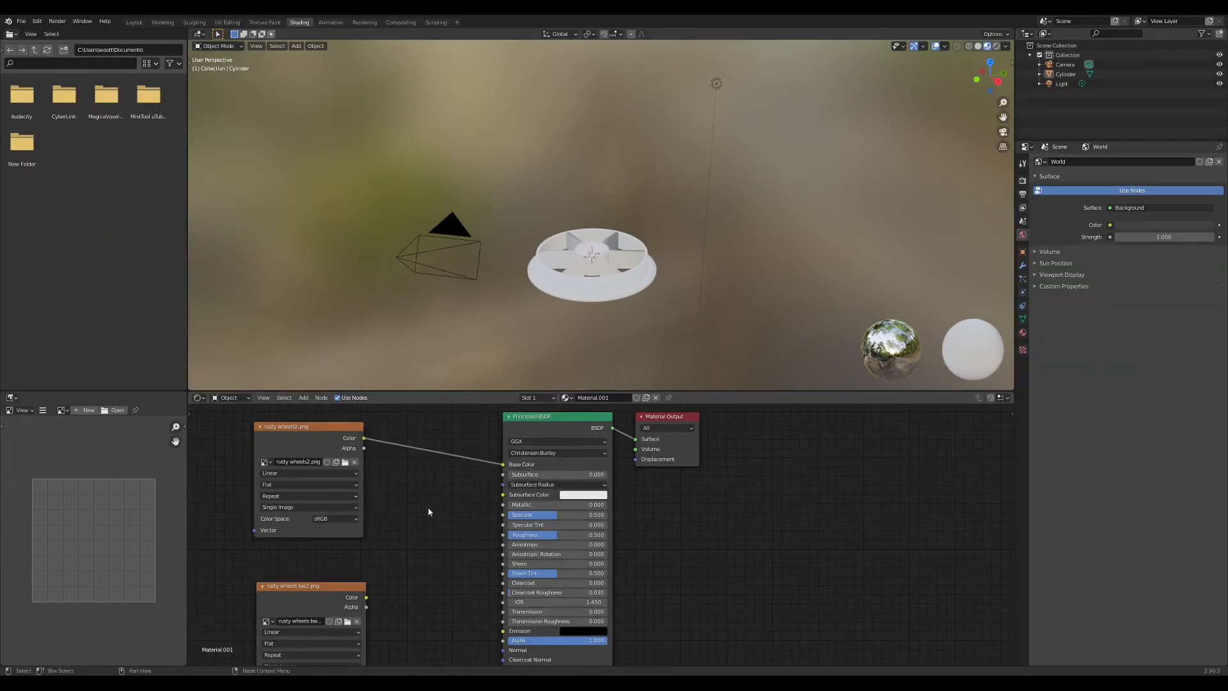
drag(323, 430, 322, 423)
drag(329, 586, 322, 551)
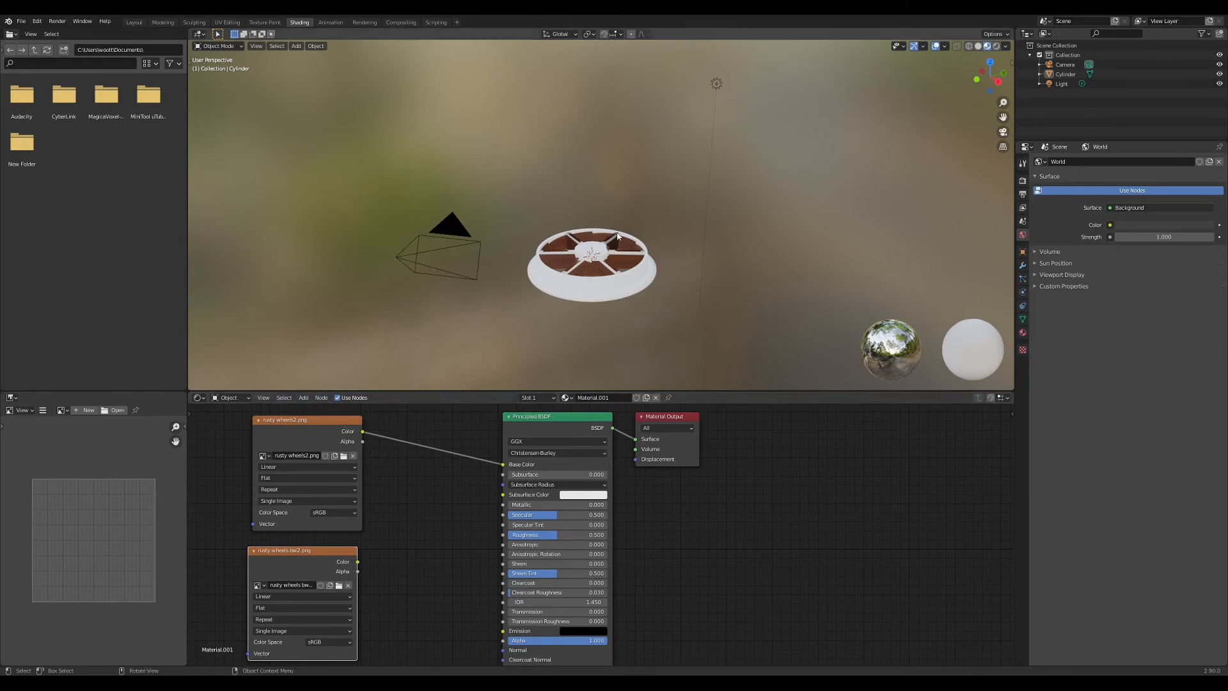
Set rusty wheels bw2.png to Non-Color and feed its colour through a new Bump node's Height into the Principled BSDF's Normal
click(304, 398)
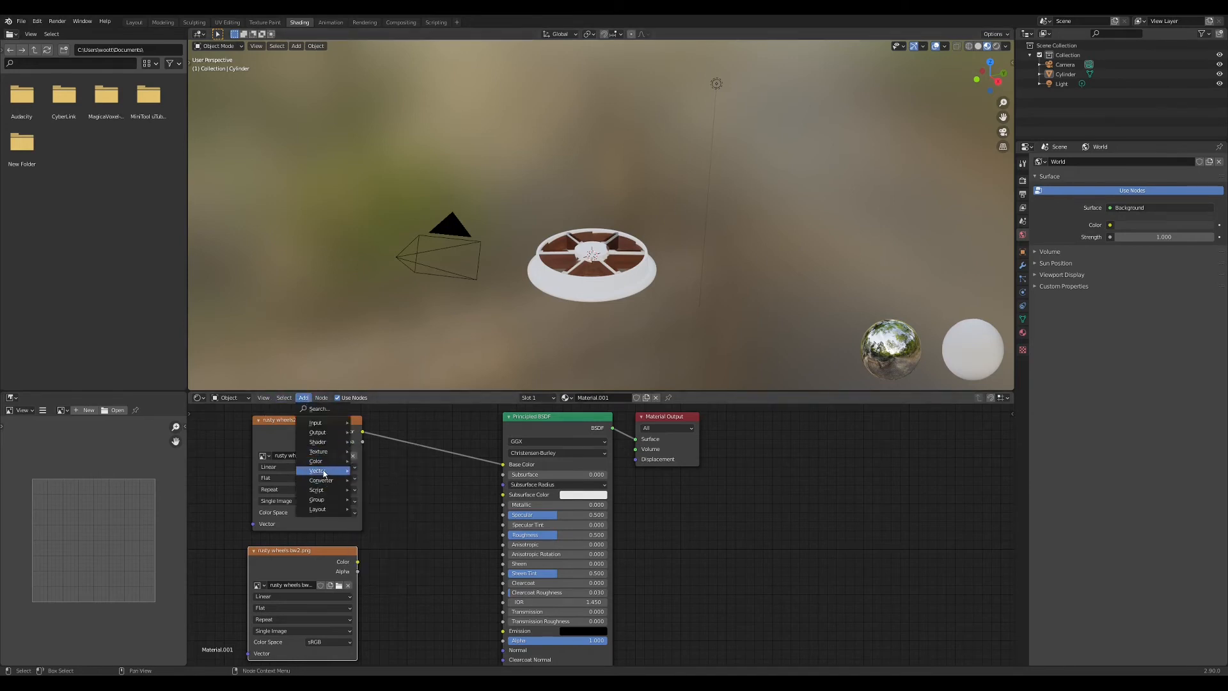
mouse_move(318, 471)
click(381, 471)
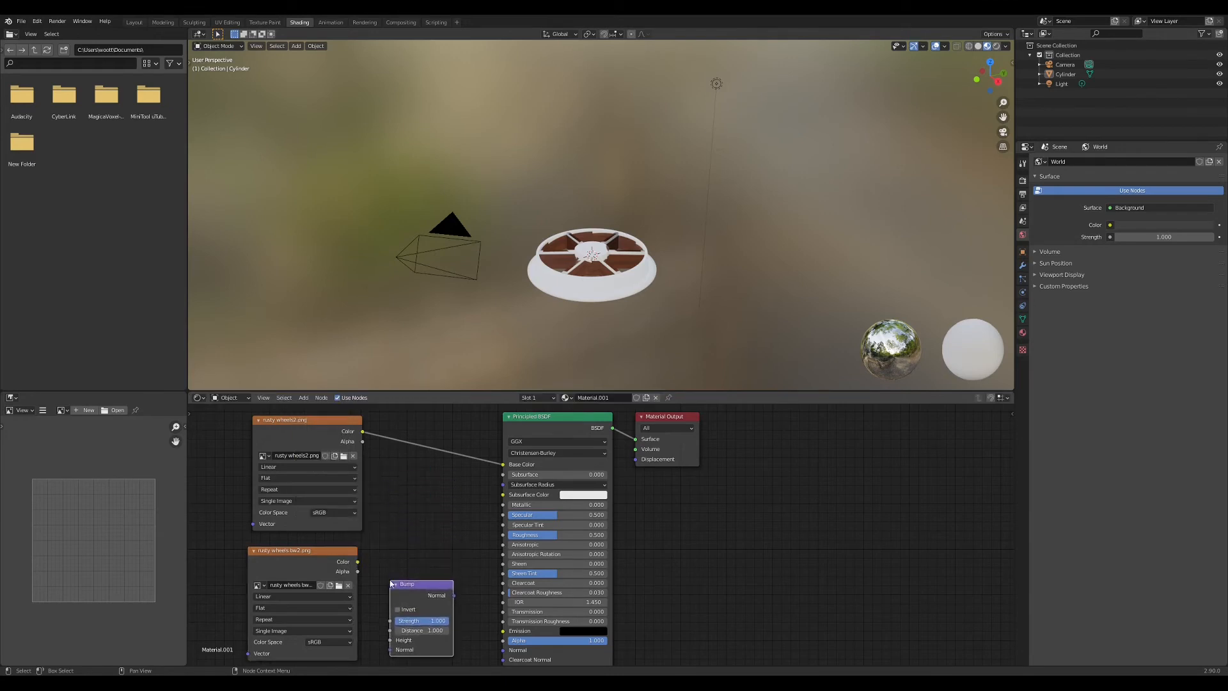
drag(454, 595, 504, 650)
drag(358, 562, 390, 641)
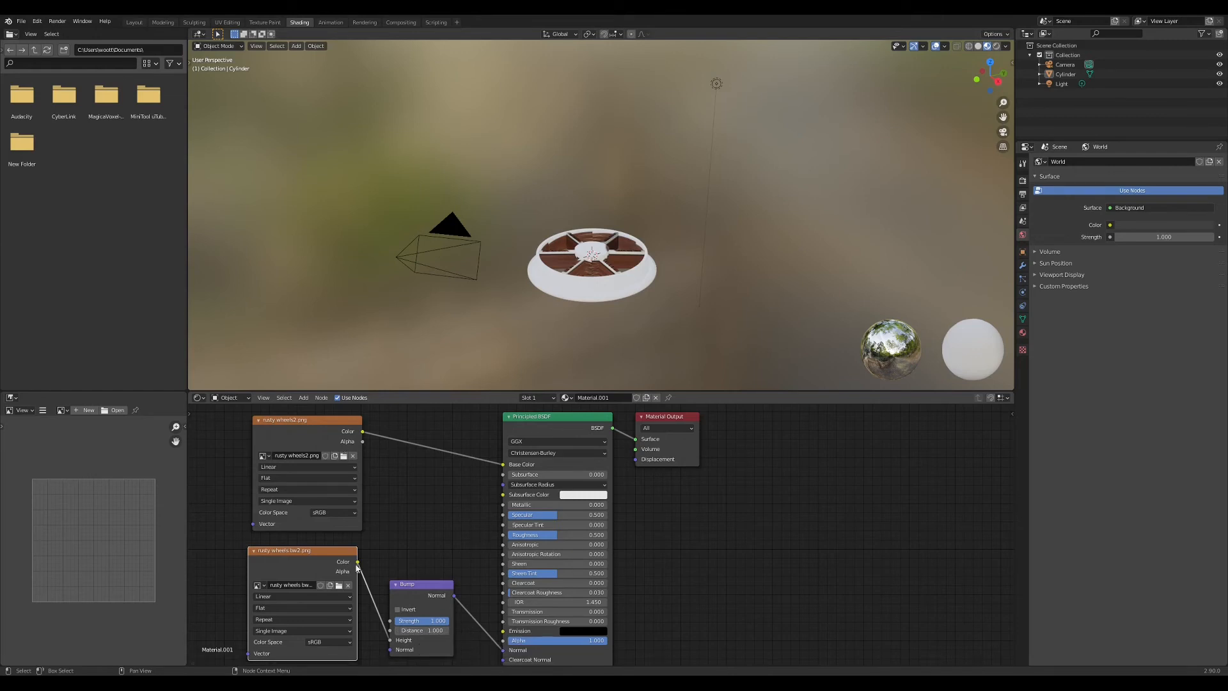
click(328, 643)
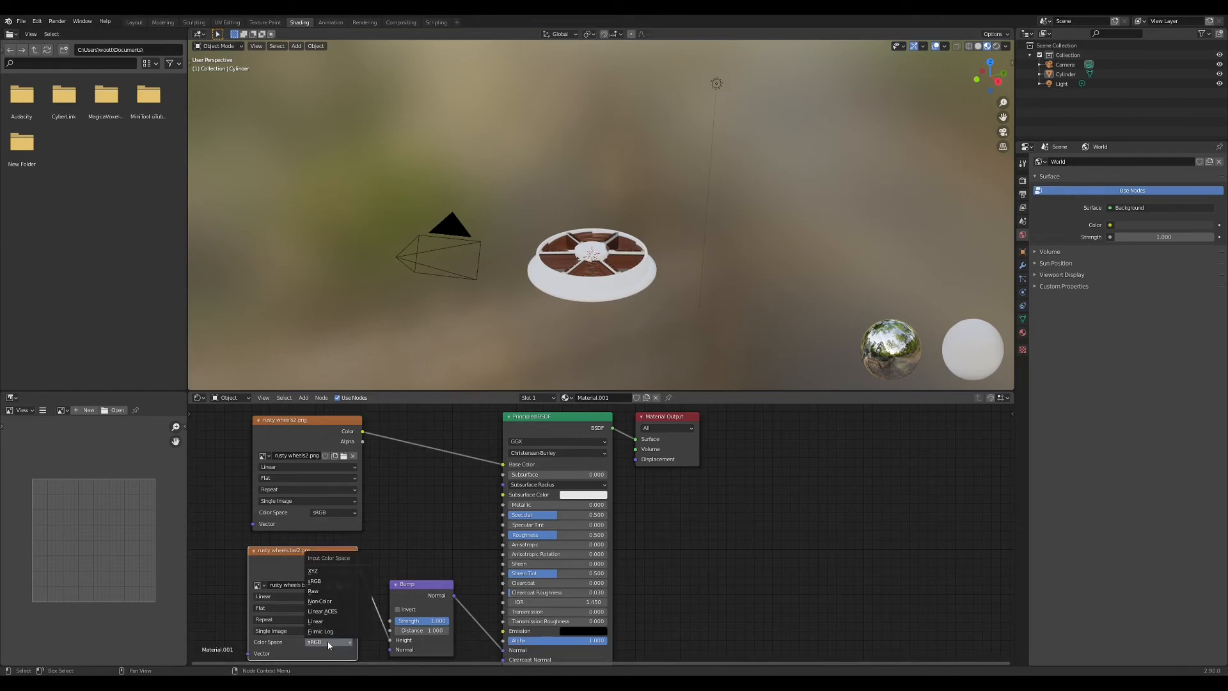
click(346, 600)
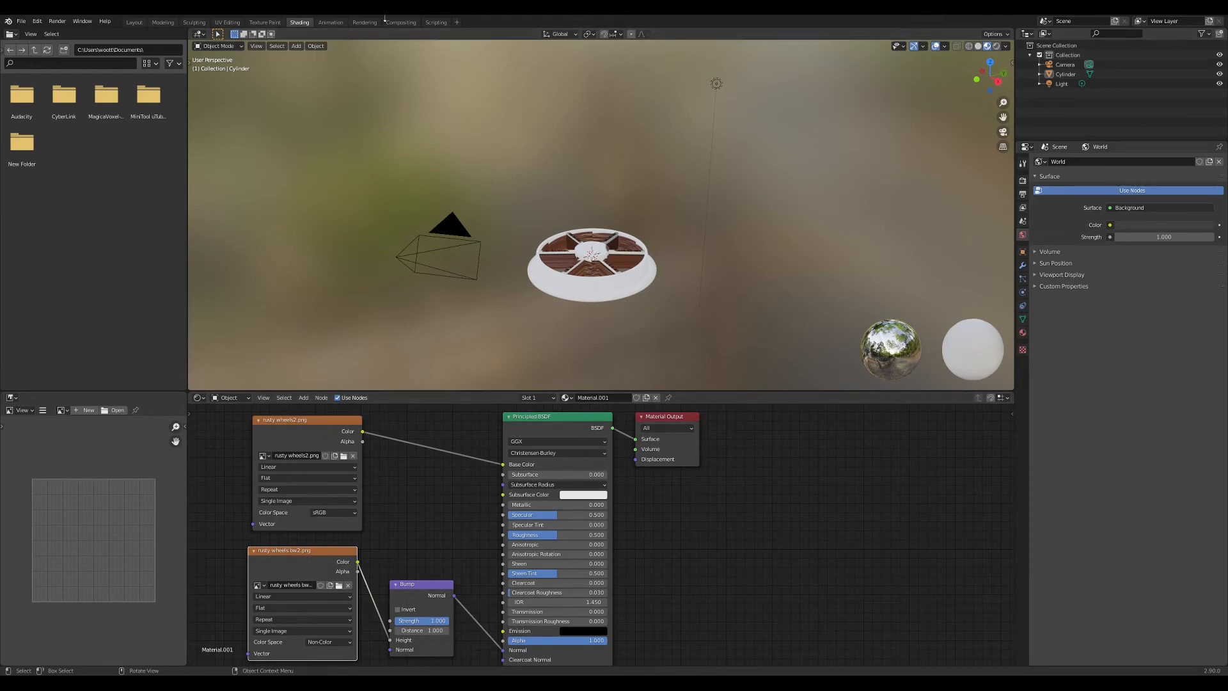
Select the wheel's entire mesh in Edit Mode and UV-unwrap it over the rusty wheels2.png image in the UV Editing workspace
click(135, 22)
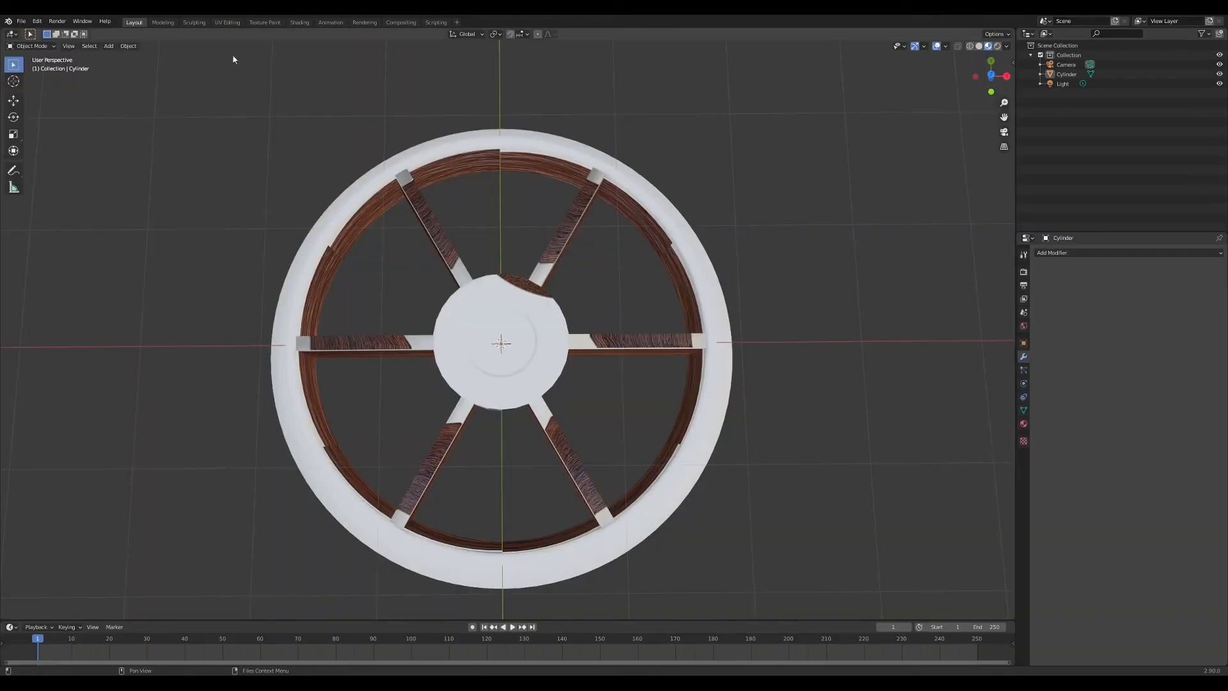
mouse_move(882, 421)
middle_down()
mouse_move(897, 363)
mouse_move(938, 348)
mouse_move(908, 340)
mouse_move(858, 354)
mouse_move(871, 368)
mouse_move(857, 369)
middle_up()
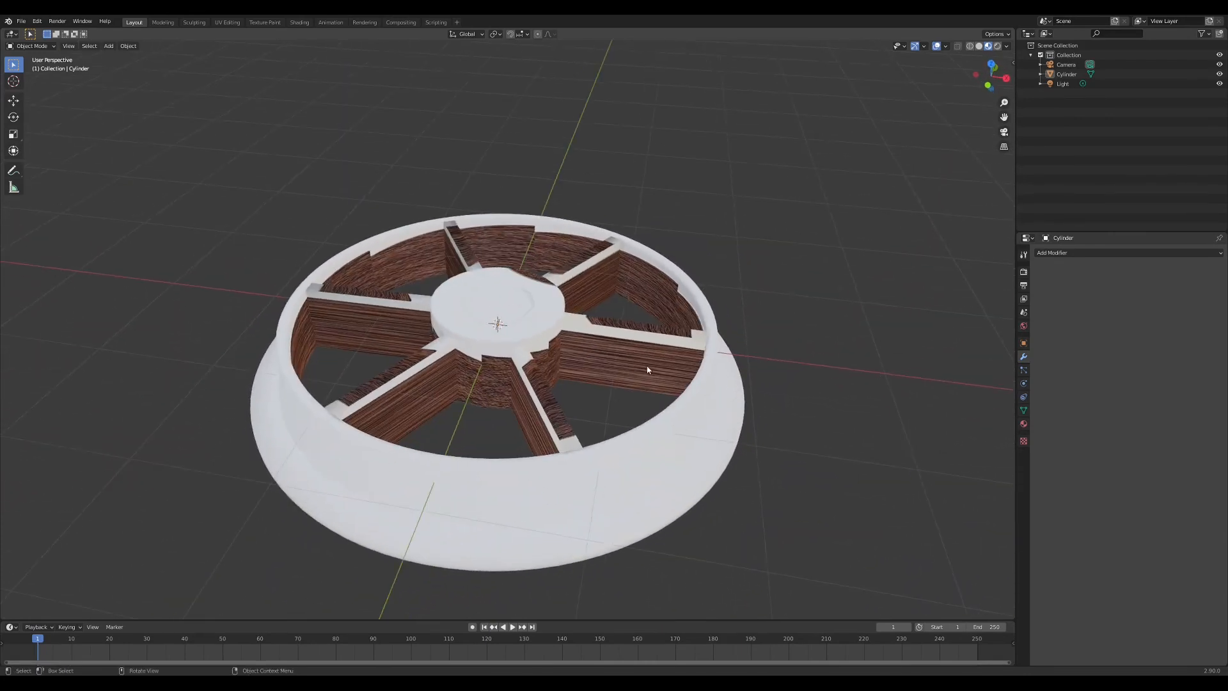
click(524, 311)
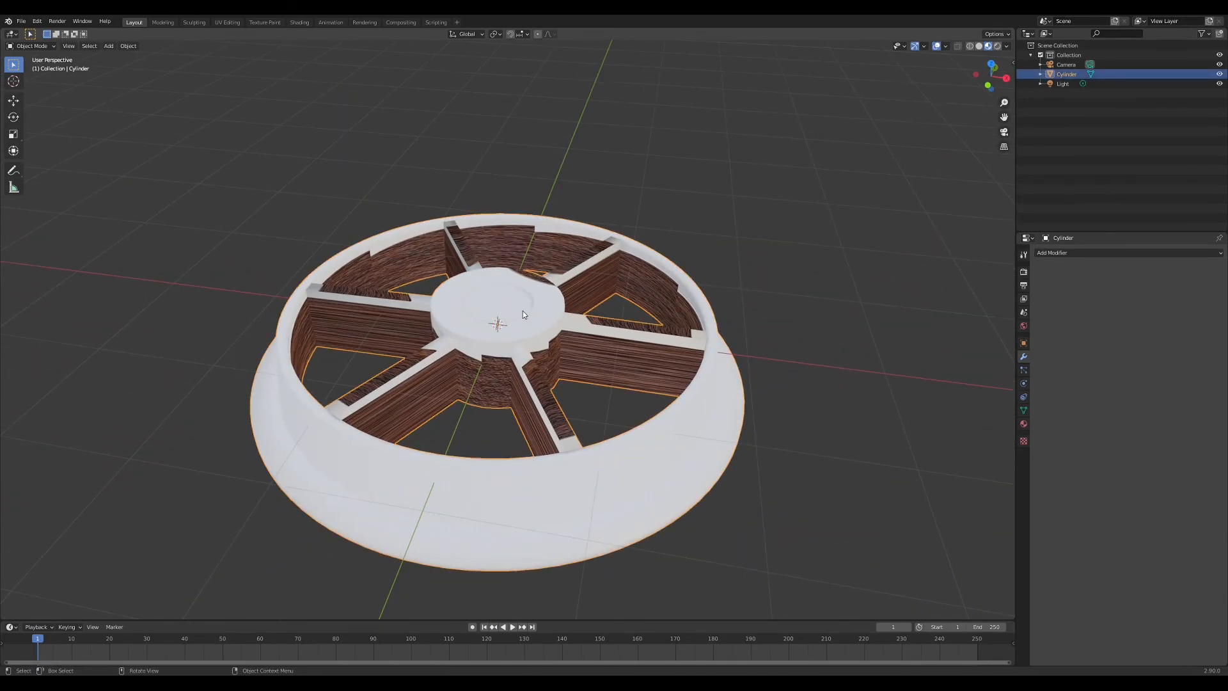
key(Tab)
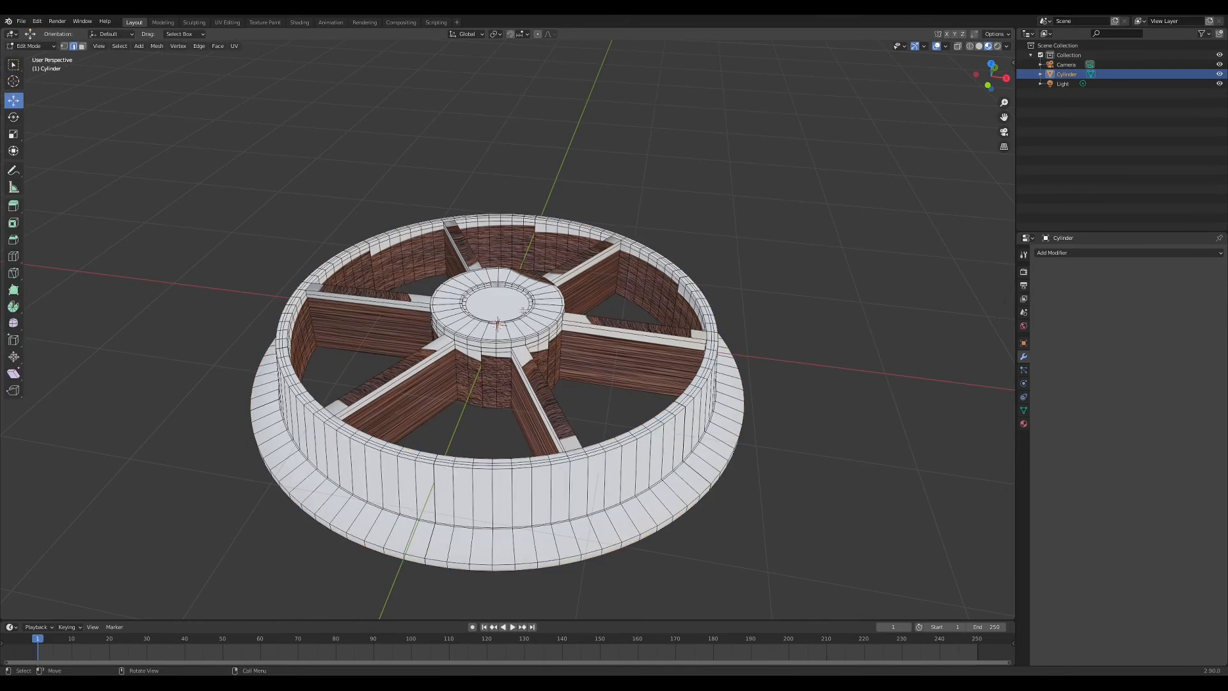
key(a)
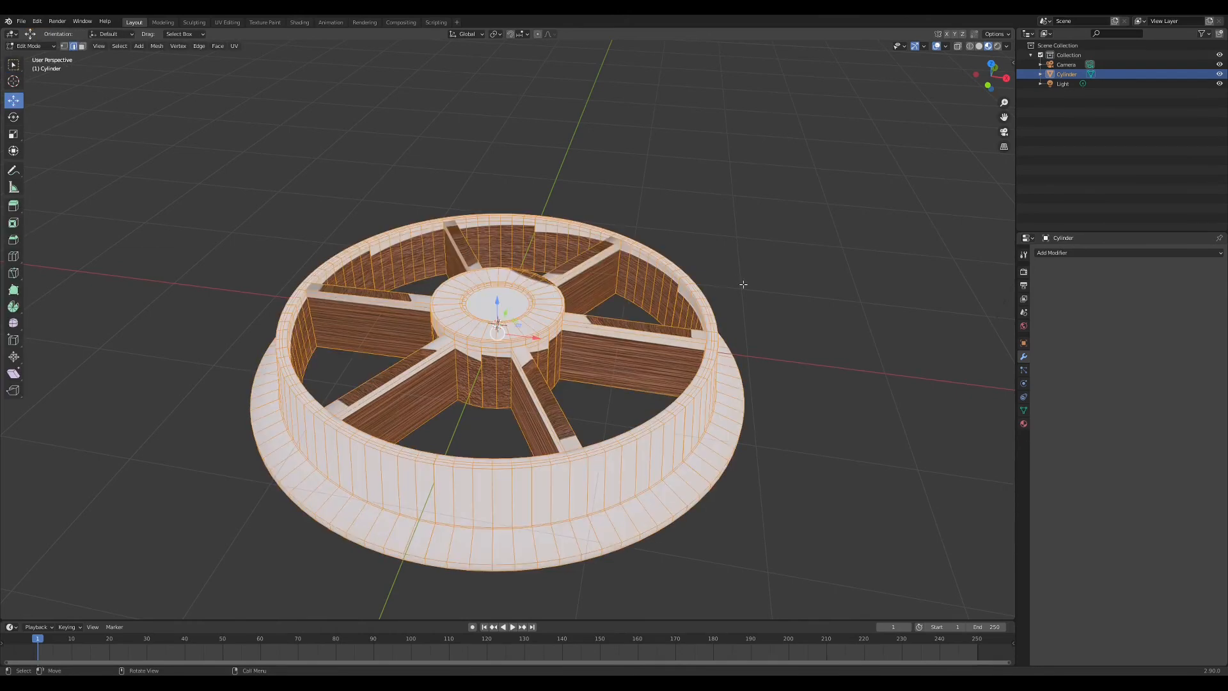
key(u)
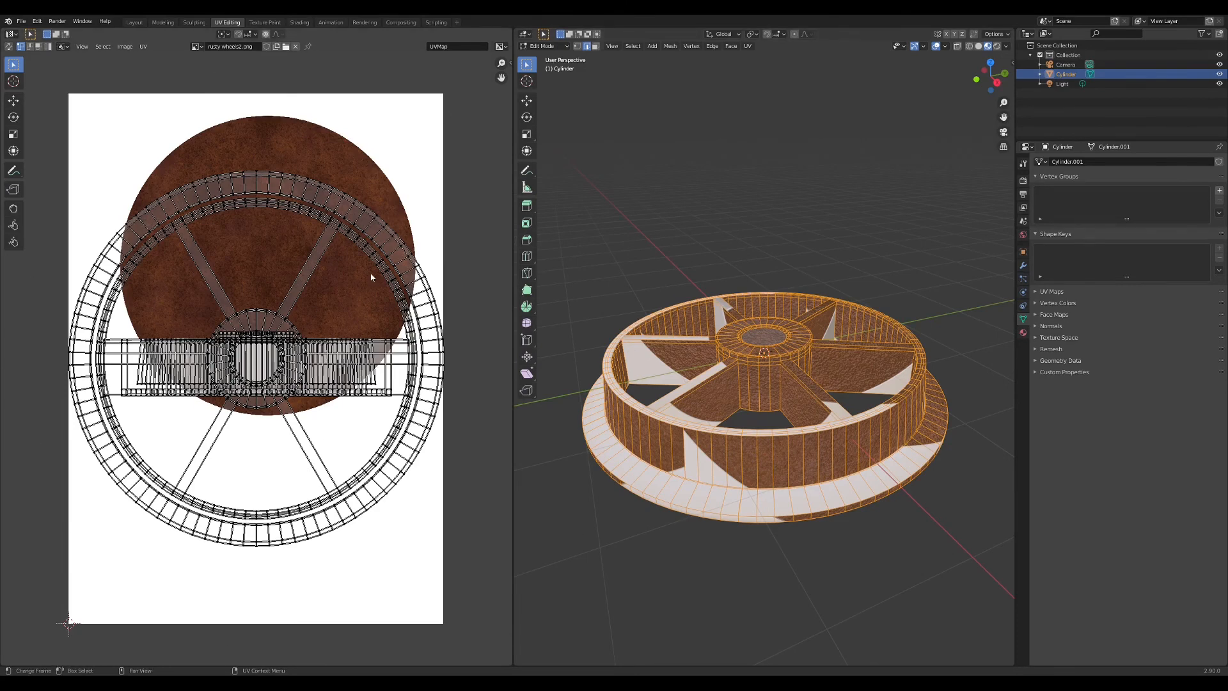
Select all the wheel's UVs and shrink them to a size smaller than the rusty disc
key(a)
key(s)
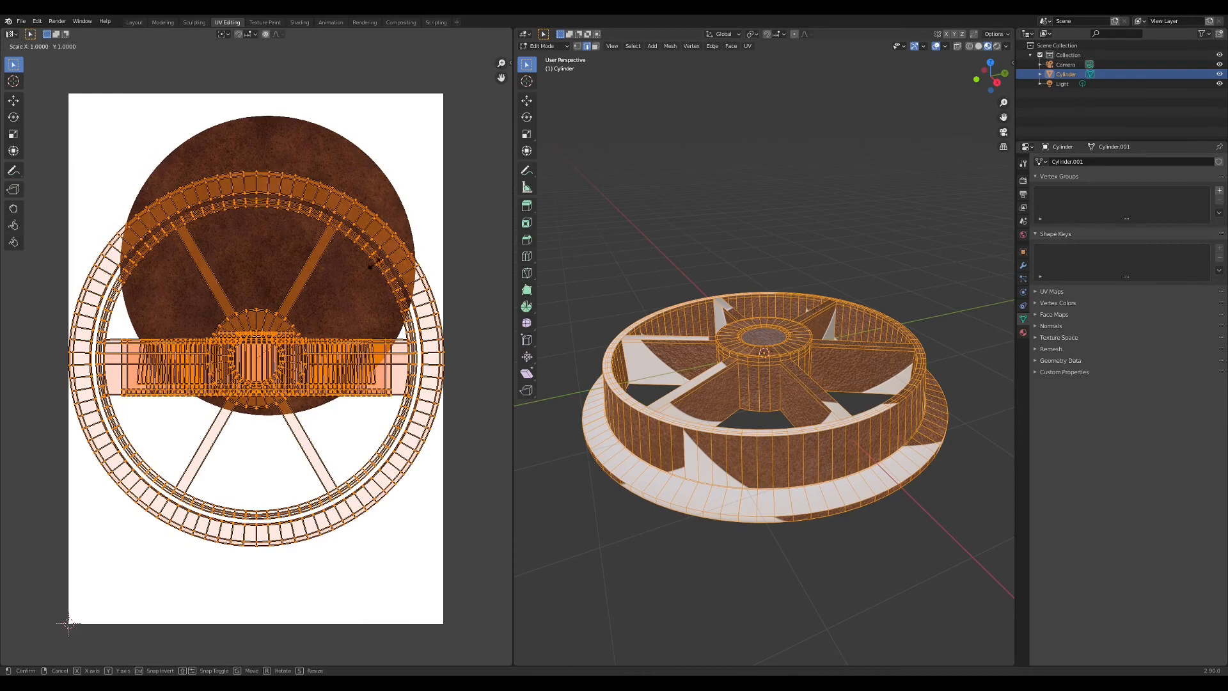
click(352, 305)
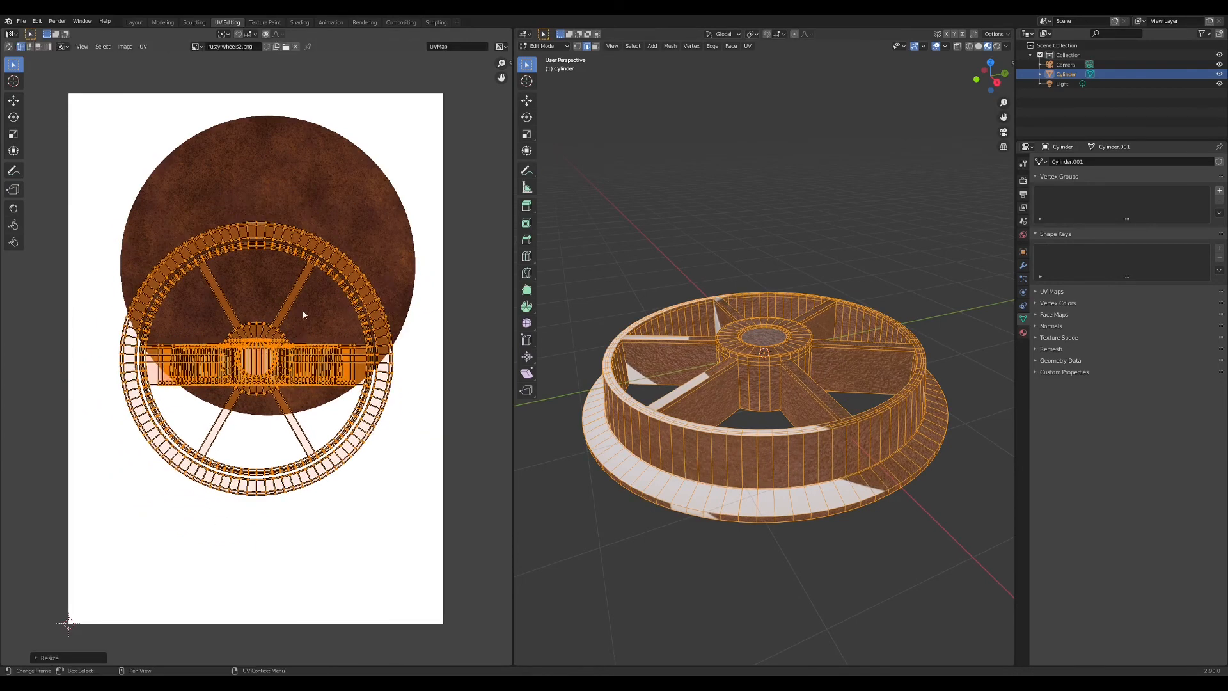
Centre the UV layout on the rusty disc and enlarge it about 1.05 times so it fits just inside the disc's edge
click(12, 102)
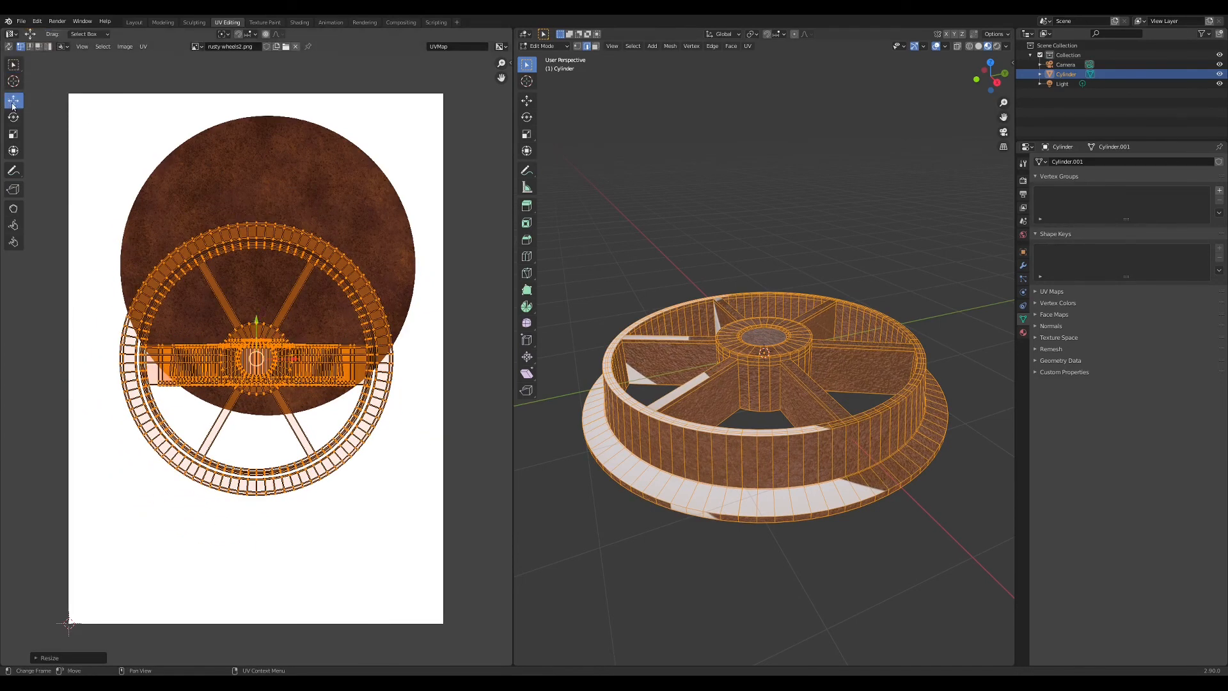
drag(256, 326, 265, 224)
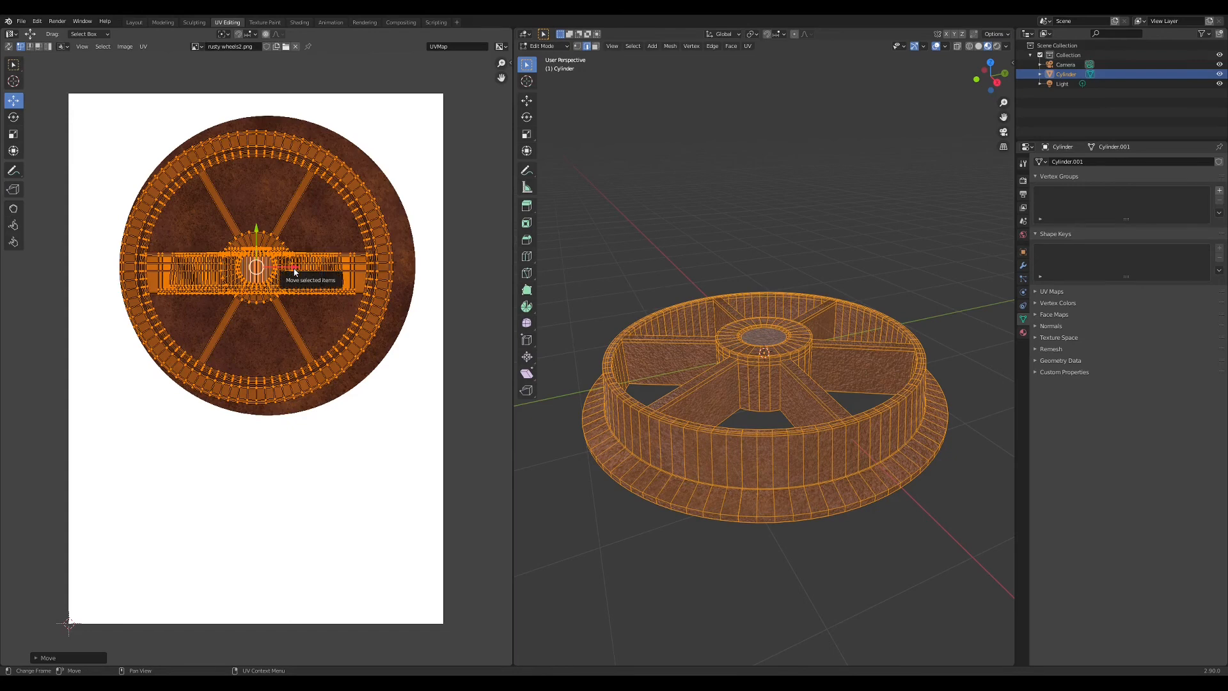
drag(295, 267, 307, 268)
drag(269, 230, 269, 225)
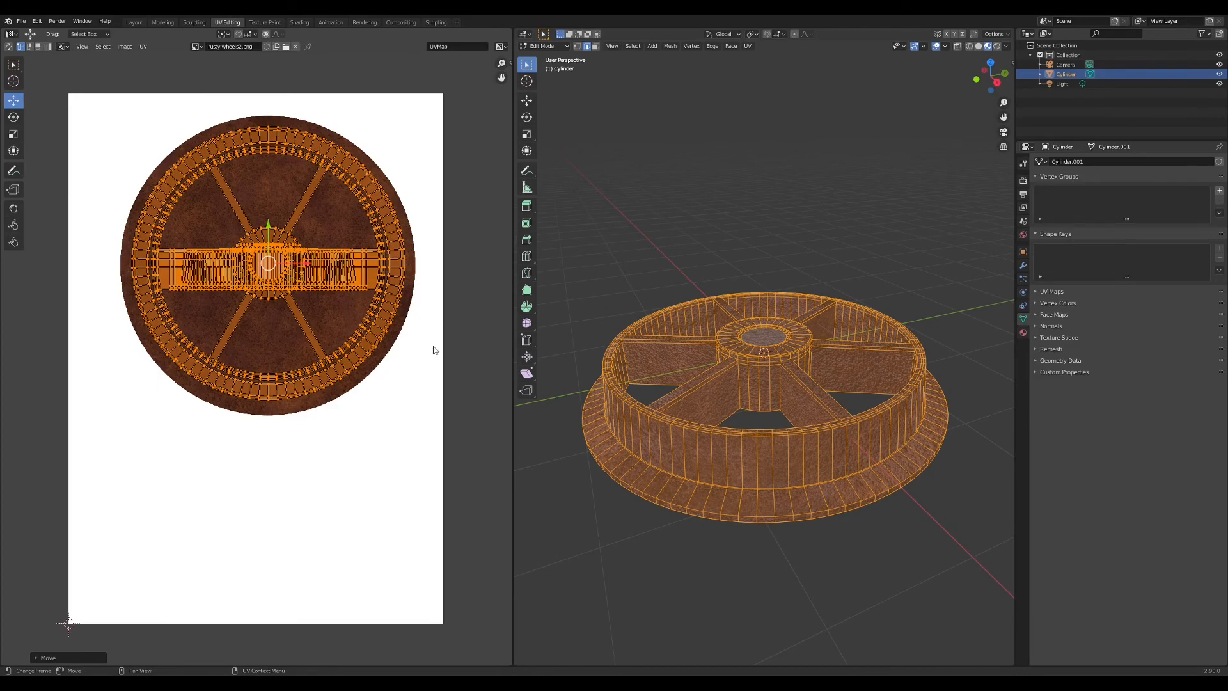
key(s)
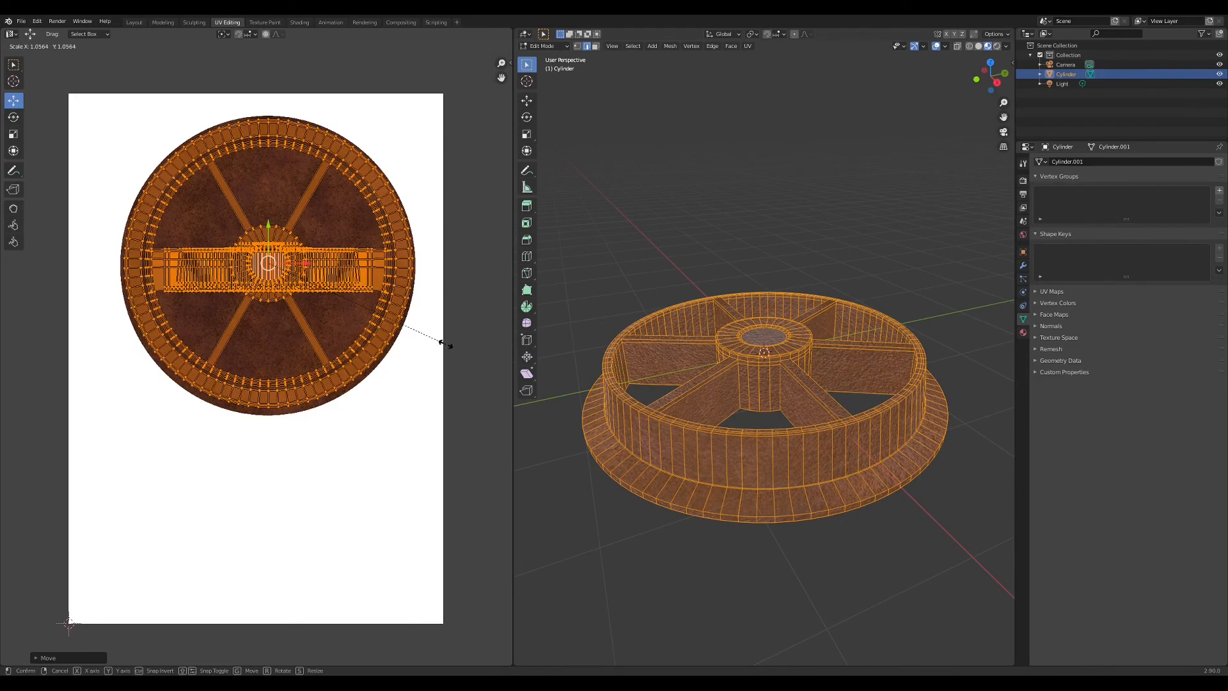
click(440, 341)
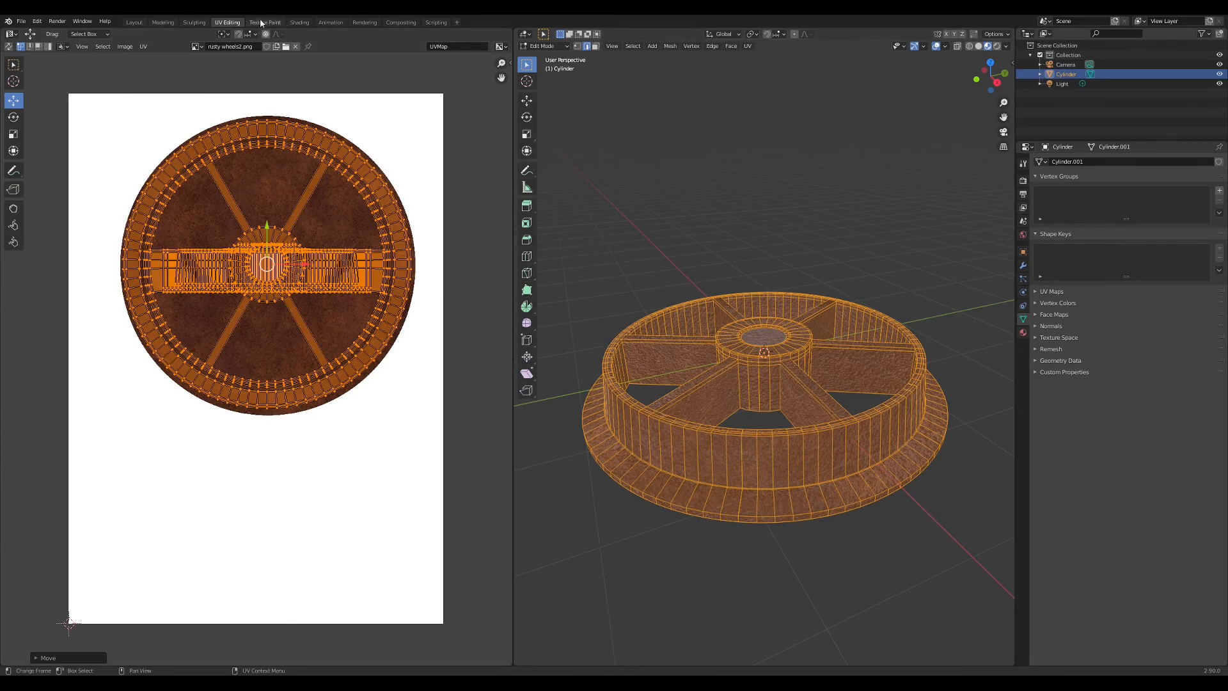
In the Shading workspace, set the Distance of the wheel material's Bump node to 0
click(300, 22)
scroll(811, 355, up, 6)
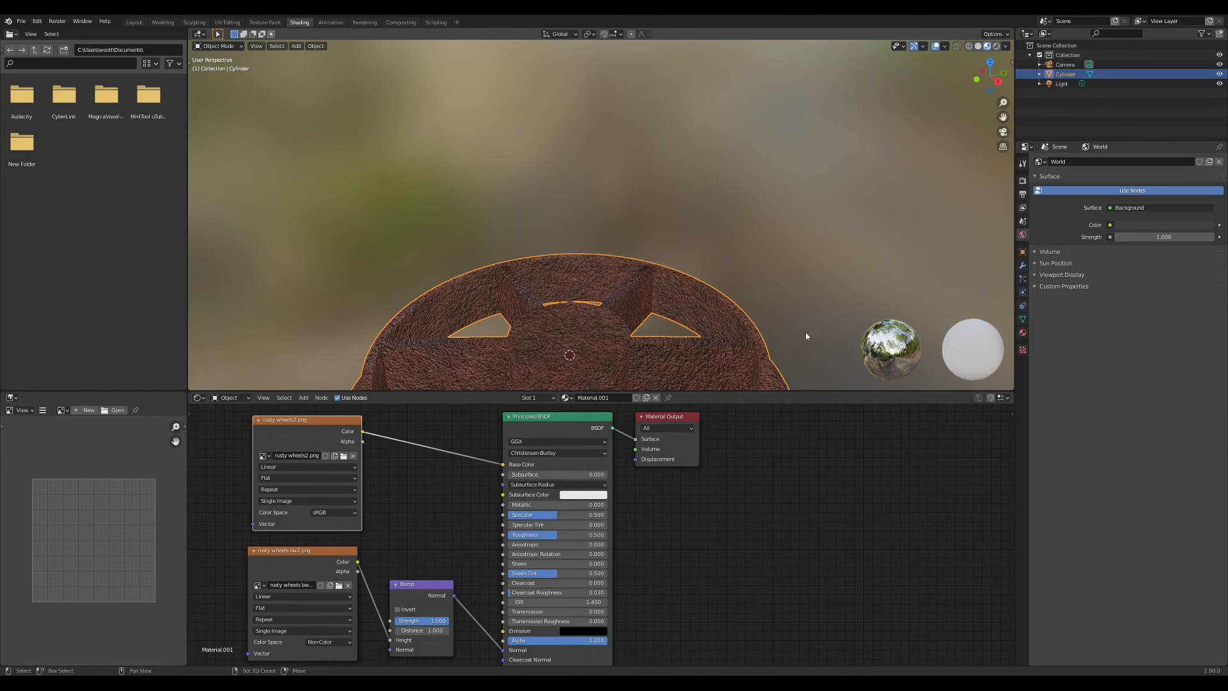
middle_drag(806, 339, 880, 186)
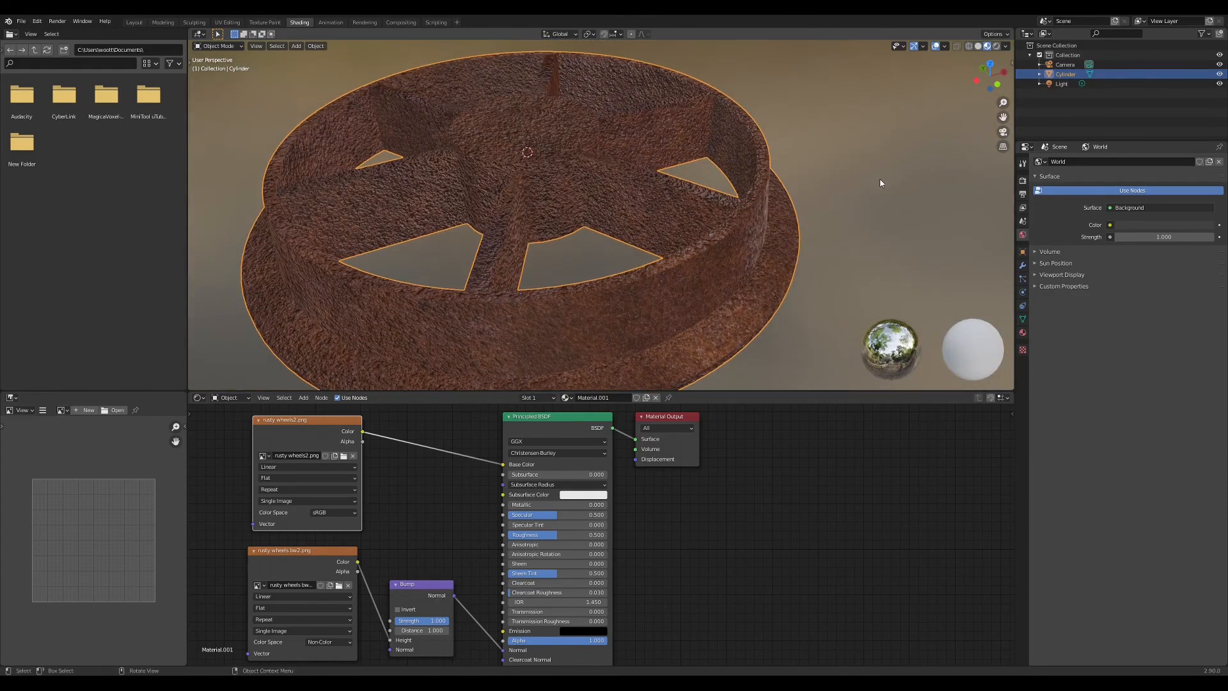
drag(496, 641, 504, 649)
click(435, 630)
text(0)
key(Return)
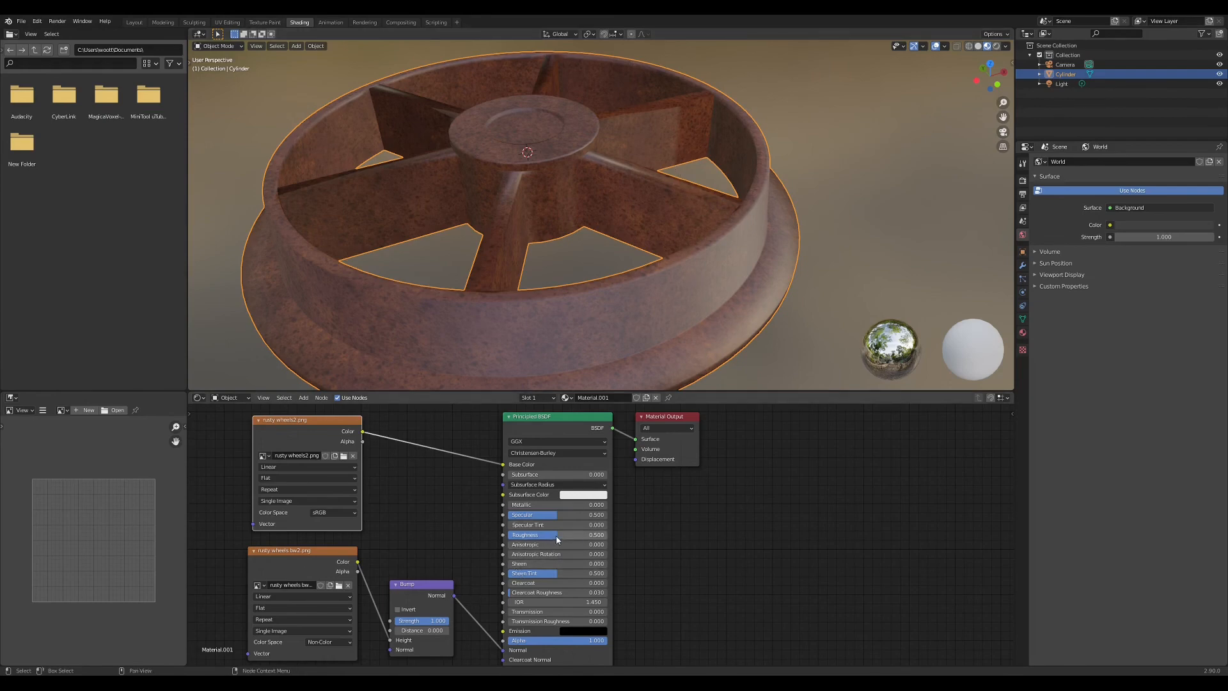
Set the Principled BSDF's Roughness to 1.000 and the Bump node's Distance to 0.100
drag(555, 536, 606, 535)
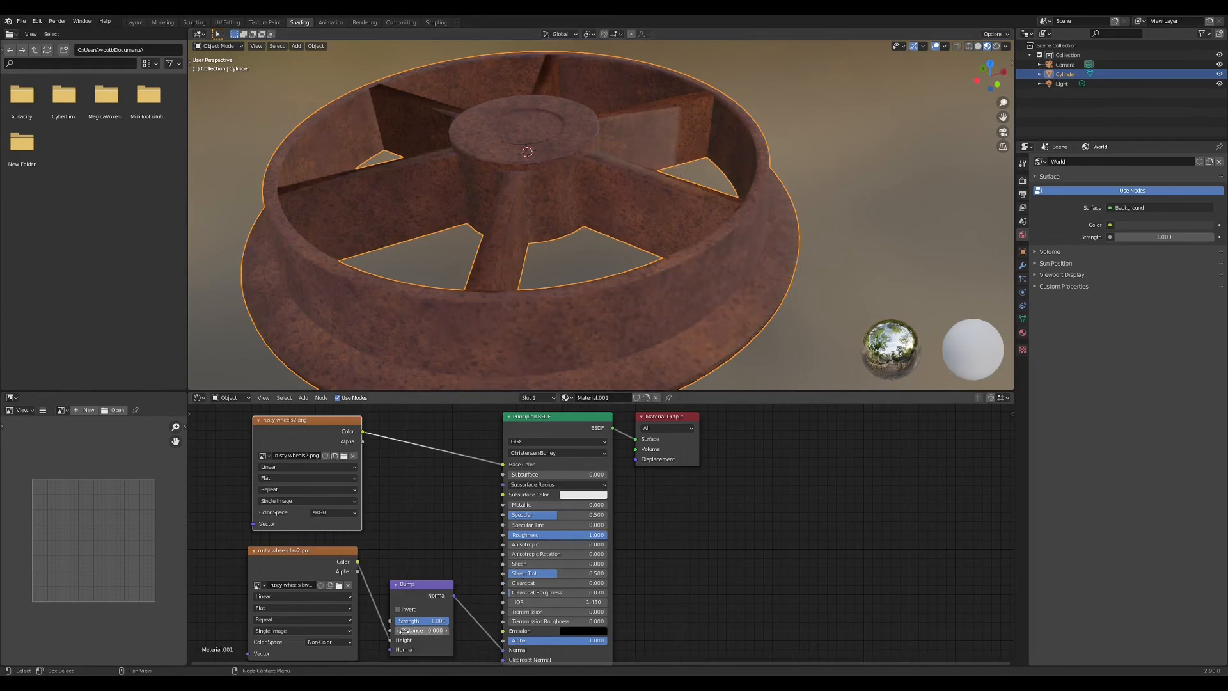
drag(404, 631, 486, 630)
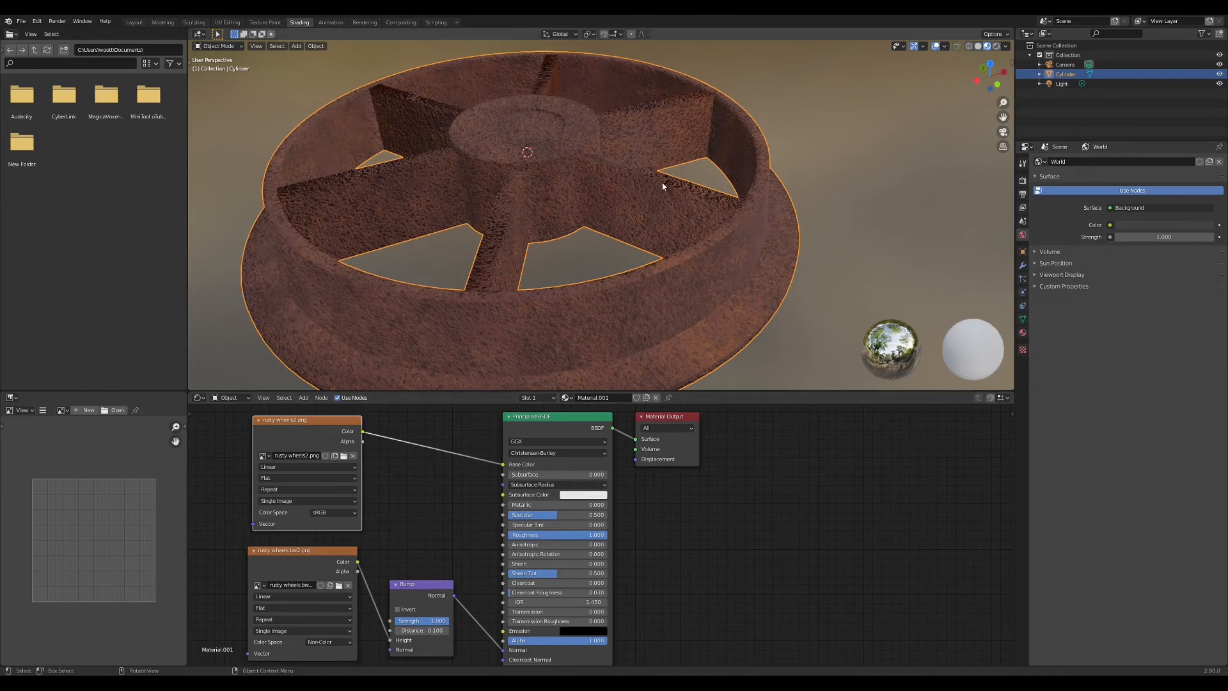
middle_drag(663, 187, 830, 167)
middle_drag(833, 165, 669, 157)
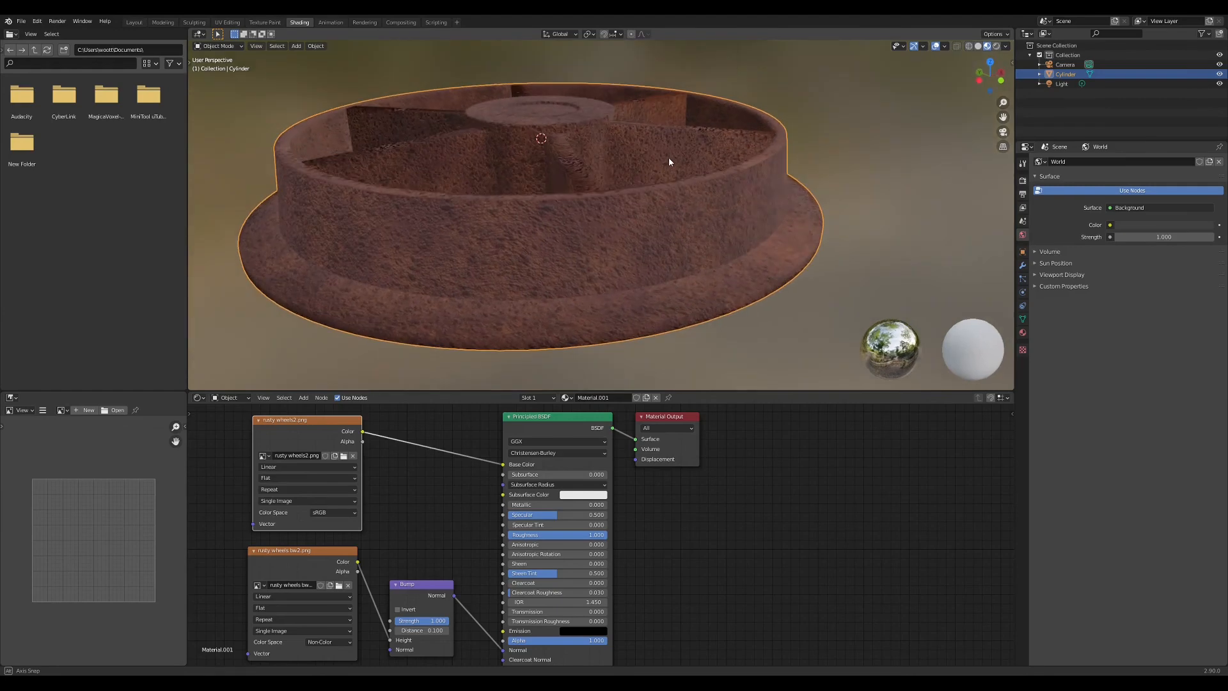
Examine the rust colour and bump detail on the wheel's rim, spokes and hub from several angles in the Layout workspace
click(134, 22)
middle_drag(814, 364, 754, 398)
click(806, 383)
middle_drag(791, 277, 775, 322)
middle_drag(619, 476, 691, 452)
scroll(672, 428, up, 5)
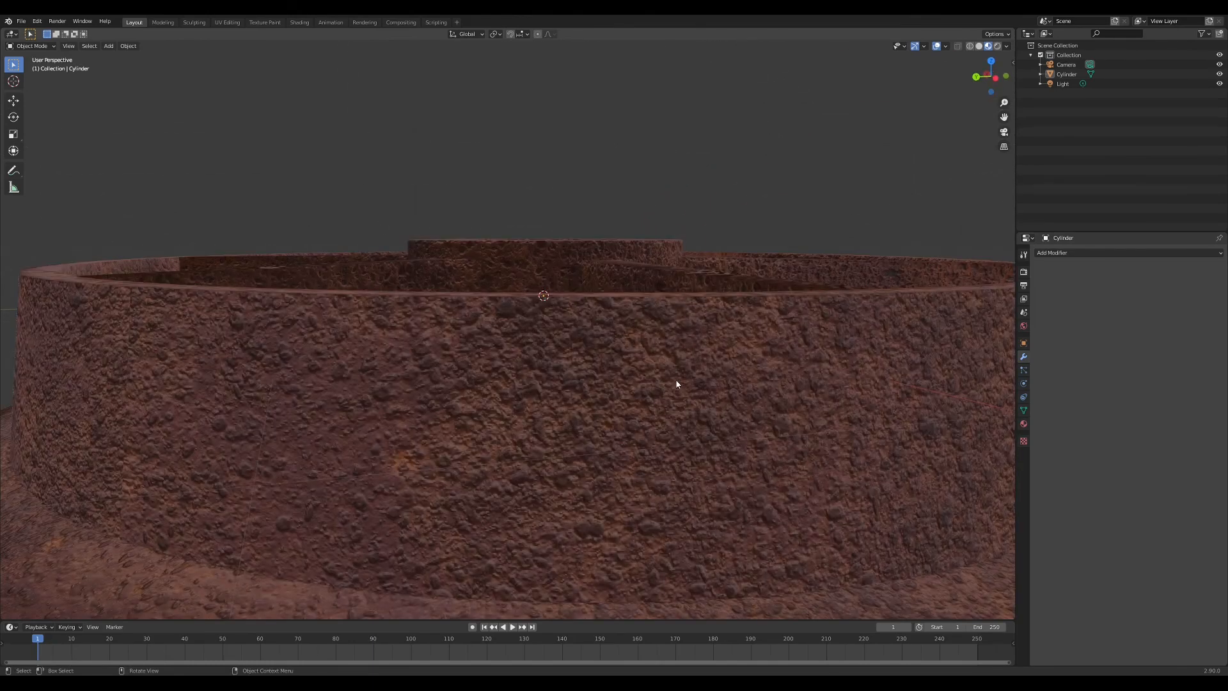
scroll(650, 384, down, 4)
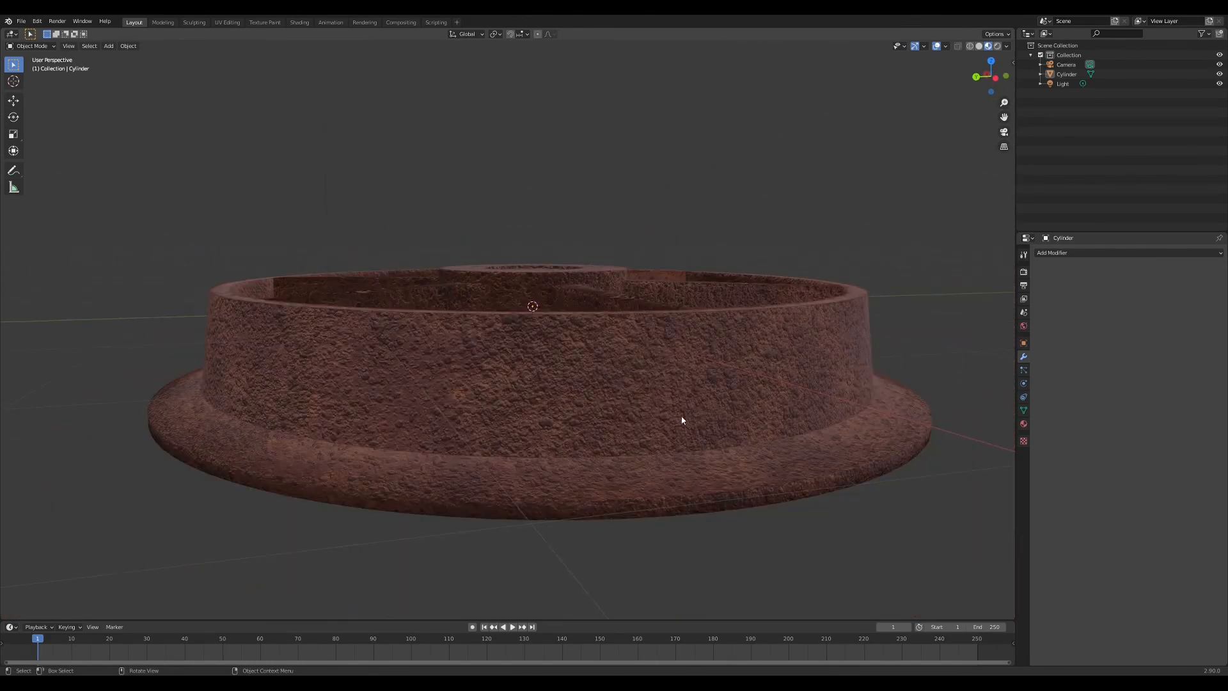
middle_drag(682, 420, 732, 410)
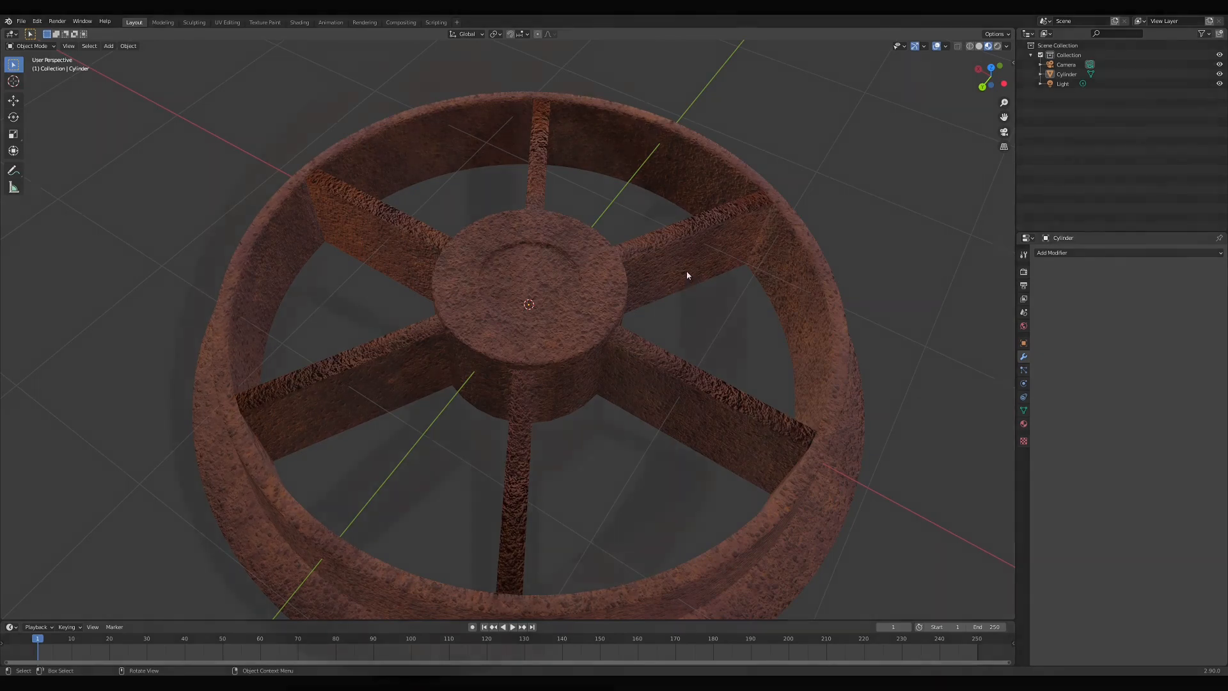